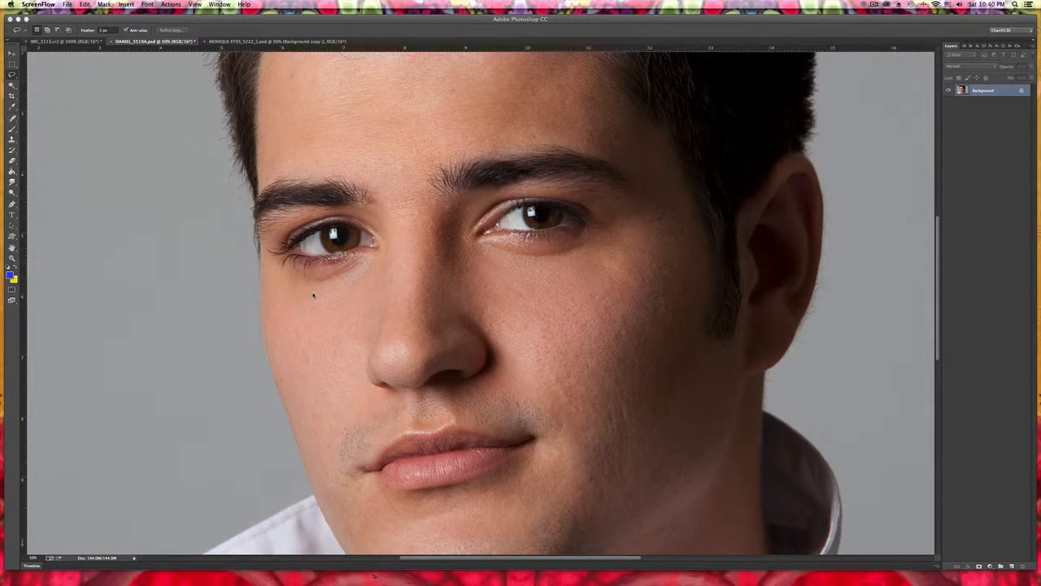
Step: Set the Lasso feather to 1 px and select the whites of both eyes
{"action": "left_click", "coordinate": [310, 178]}
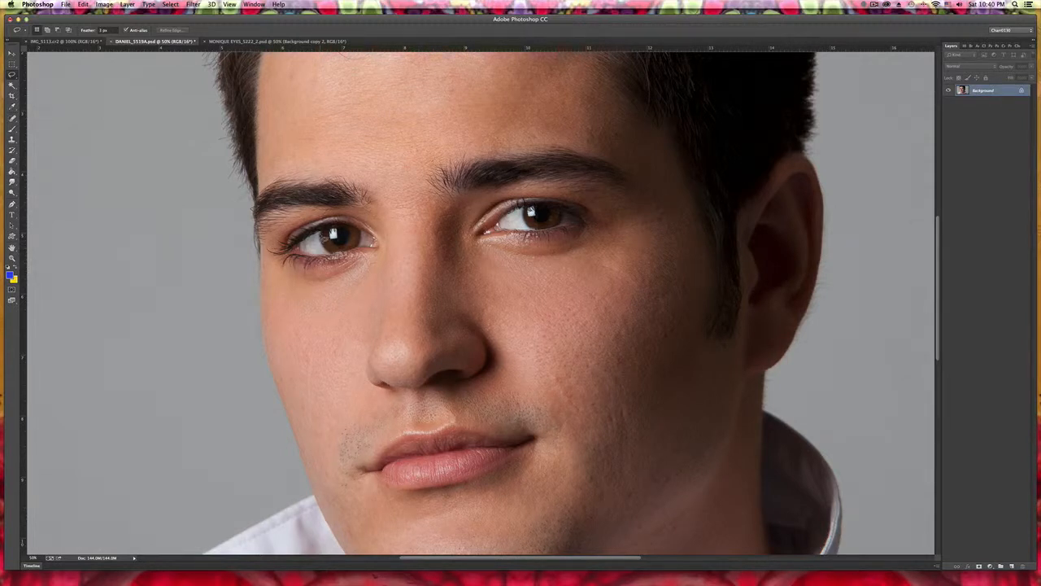
{"action": "left_click", "coordinate": [104, 30]}
{"action": "type", "text": "1"}
{"action": "key", "text": "Return"}
{"action": "left_click_drag", "start_coordinate": [321, 234], "coordinate": [323, 238]}
{"action": "mouse_move", "coordinate": [377, 241]}
{"action": "left_mouse_down"}
{"action": "mouse_move", "coordinate": [360, 234]}
{"action": "mouse_move", "coordinate": [367, 249]}
{"action": "mouse_move", "coordinate": [378, 242]}
{"action": "mouse_move", "coordinate": [360, 235]}
{"action": "left_mouse_up"}
{"action": "mouse_move", "coordinate": [523, 214]}
{"action": "left_mouse_down"}
{"action": "mouse_move", "coordinate": [499, 228]}
{"action": "mouse_move", "coordinate": [536, 234]}
{"action": "mouse_move", "coordinate": [523, 215]}
{"action": "mouse_move", "coordinate": [565, 214]}
{"action": "mouse_move", "coordinate": [570, 231]}
{"action": "mouse_move", "coordinate": [579, 223]}
{"action": "mouse_move", "coordinate": [566, 216]}
{"action": "left_mouse_up"}
{"action": "key", "text": "alt"}
{"action": "key", "text": "shift"}
Step: Hide the selection outlines and brighten the selected eye whites with the Levels midtone adjustment
{"action": "key", "text": "super+h"}
{"action": "key", "text": "super+l"}
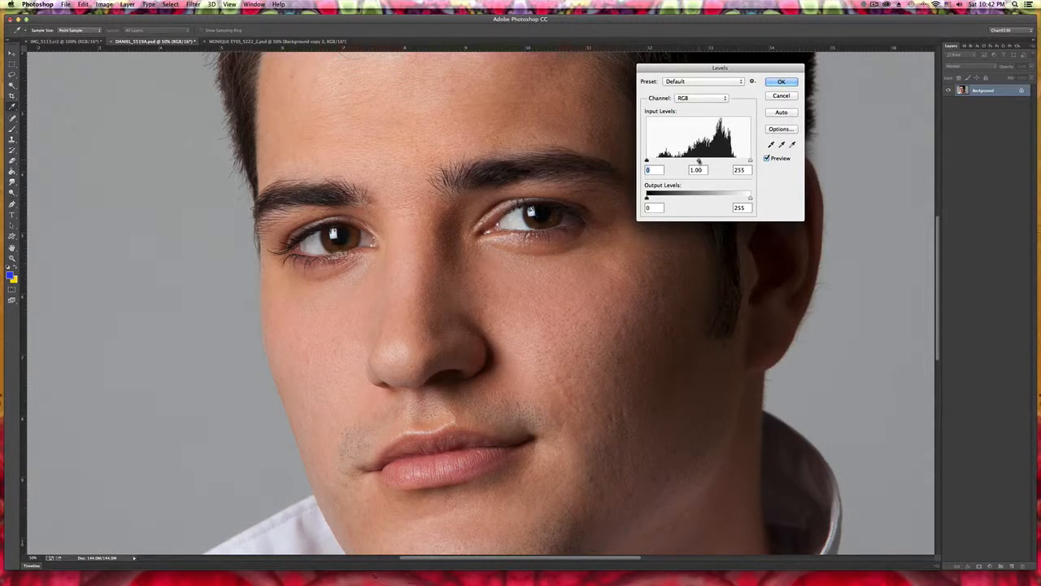
{"action": "left_click_drag", "start_coordinate": [698, 163], "coordinate": [693, 162]}
{"action": "left_click_drag", "start_coordinate": [694, 162], "coordinate": [696, 162]}
{"action": "left_click", "coordinate": [775, 83]}
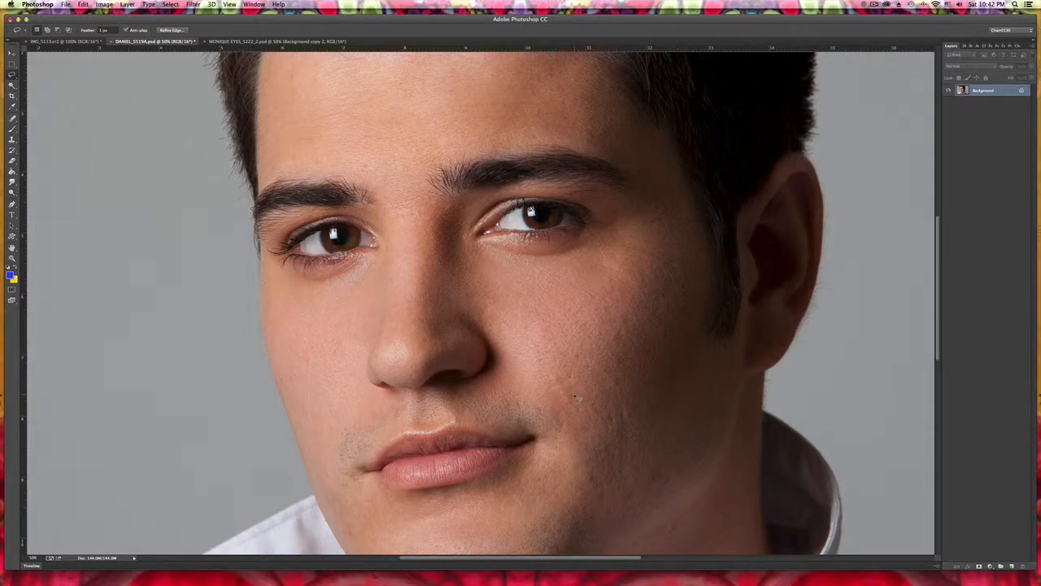
Step: Remove the veins and spots from the white of the image-left eye using a small Spot Healing Brush
{"action": "key", "text": "super+plus"}
{"action": "key", "text": "super+plus"}
{"action": "left_click_drag", "start_coordinate": [566, 281], "coordinate": [675, 326]}
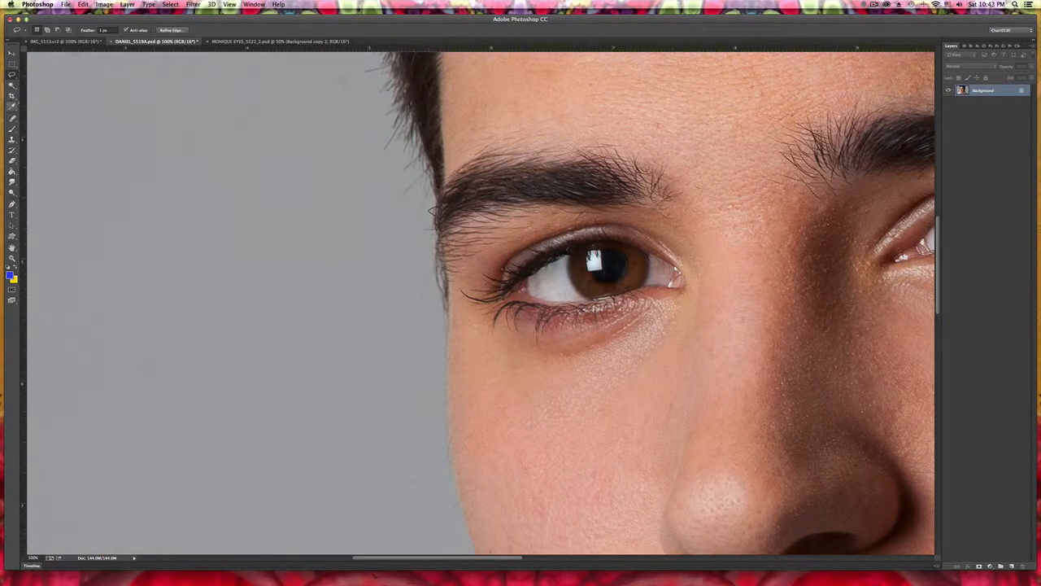
{"action": "left_click", "coordinate": [12, 118]}
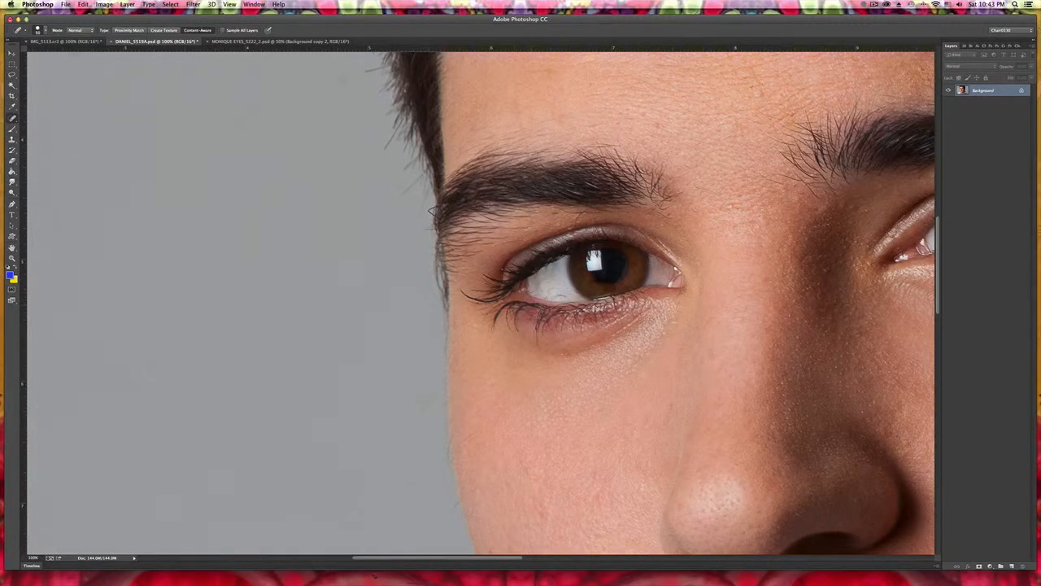
{"action": "key", "text": "bracketleft"}
{"action": "key", "text": "bracketleft"}
{"action": "key", "text": "bracketleft"}
{"action": "left_click", "coordinate": [12, 118]}
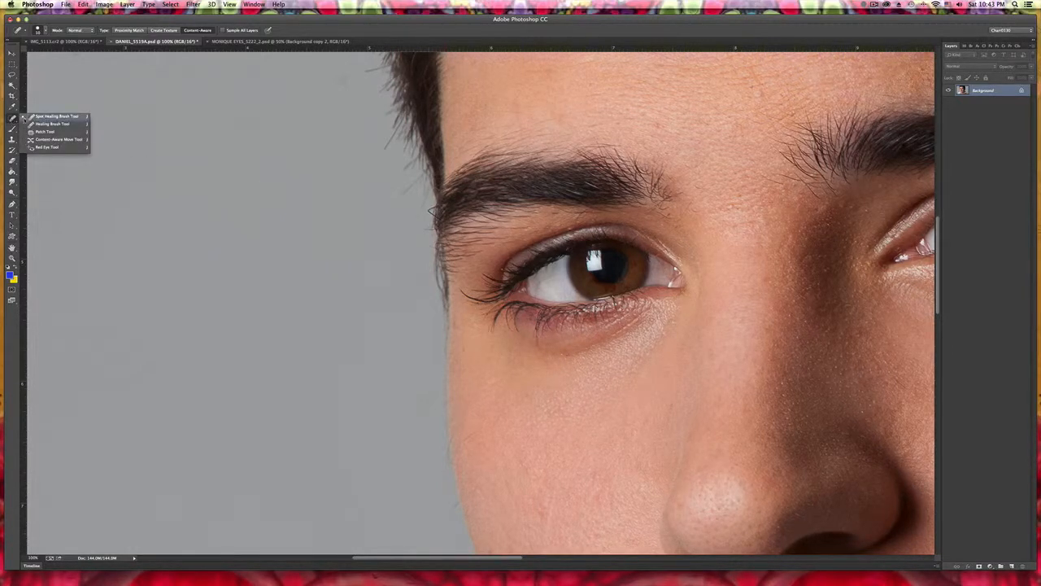
{"action": "left_click", "coordinate": [33, 119]}
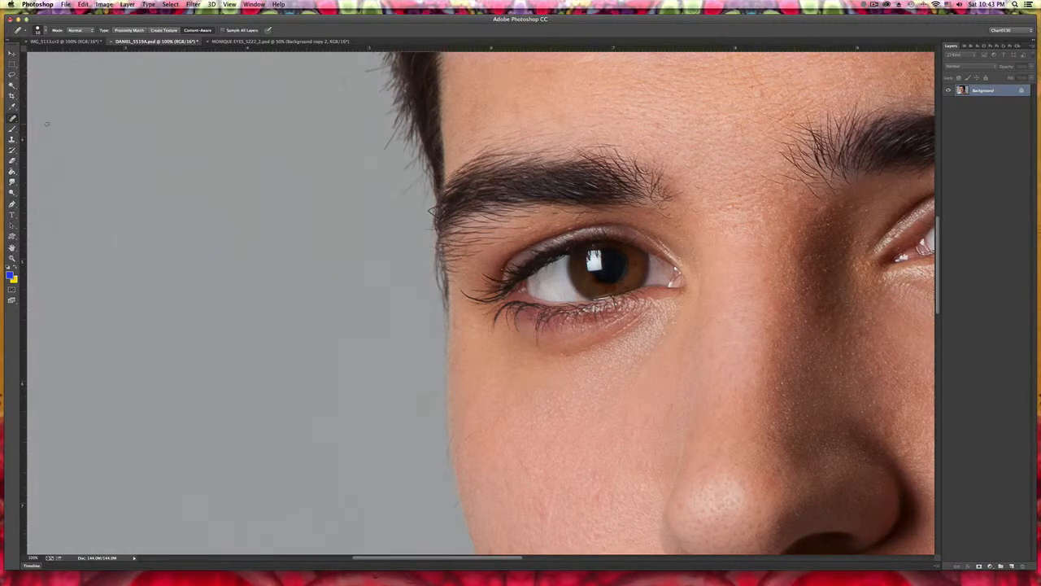
{"action": "left_click", "coordinate": [541, 291]}
{"action": "left_click", "coordinate": [538, 287]}
{"action": "left_click", "coordinate": [543, 280]}
{"action": "left_click", "coordinate": [548, 285]}
{"action": "left_click", "coordinate": [554, 289]}
{"action": "left_click", "coordinate": [558, 294]}
{"action": "left_click", "coordinate": [562, 293]}
{"action": "left_click", "coordinate": [539, 283]}
{"action": "left_click", "coordinate": [552, 273]}
{"action": "left_click", "coordinate": [563, 281]}
{"action": "left_click", "coordinate": [556, 281]}
{"action": "left_click", "coordinate": [542, 280]}
Step: Heal the blemishes in the white of the image-right eye with the Spot Healing Brush
{"action": "scroll", "coordinate": [721, 331], "scroll_direction": "right", "scroll_amount": 8}
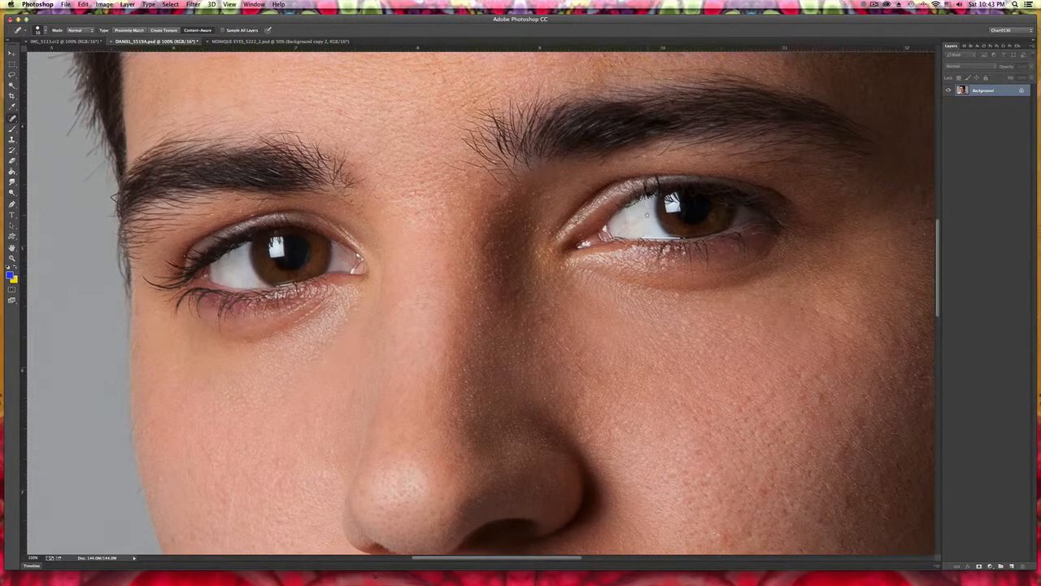
{"action": "left_click", "coordinate": [638, 219]}
{"action": "left_click_drag", "start_coordinate": [620, 232], "coordinate": [635, 231]}
Step: Lighten the white near the inner corner of the image-left eye with the Dodge tool
{"action": "left_click", "coordinate": [12, 130]}
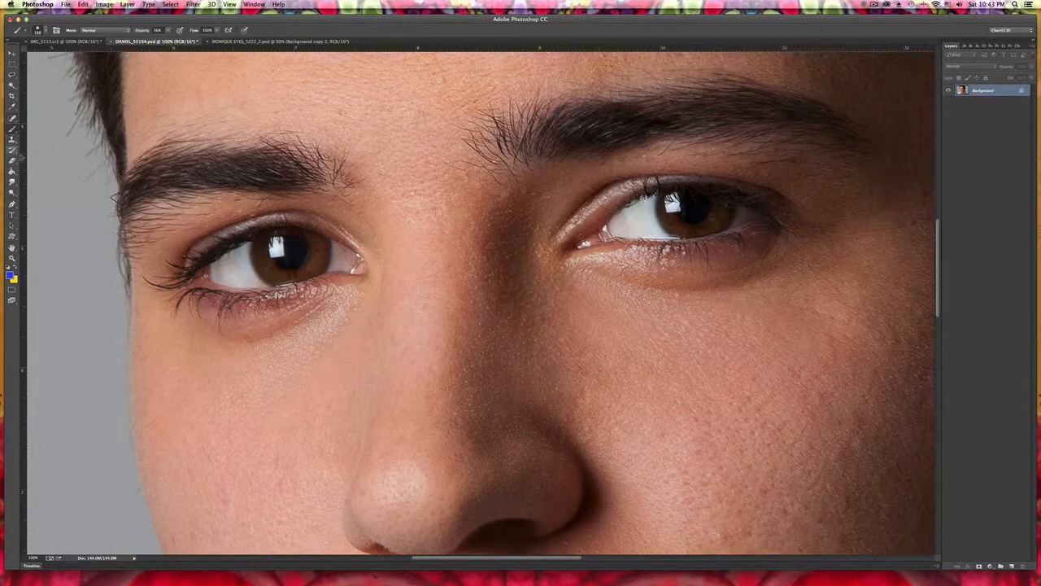
{"action": "left_click", "coordinate": [11, 193]}
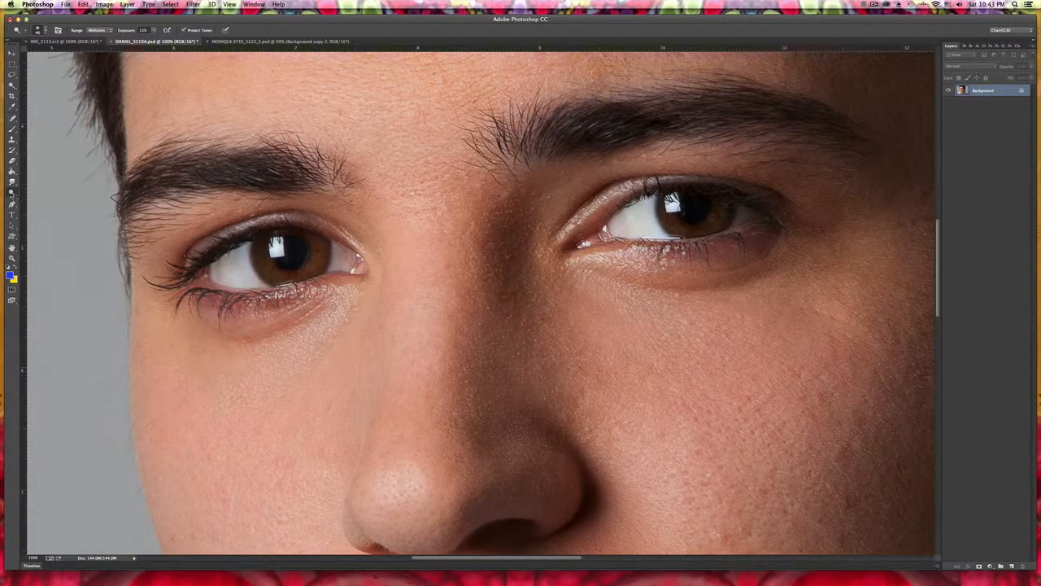
{"action": "left_click_drag", "start_coordinate": [11, 193], "coordinate": [33, 198]}
{"action": "left_click_drag", "start_coordinate": [338, 246], "coordinate": [342, 257]}
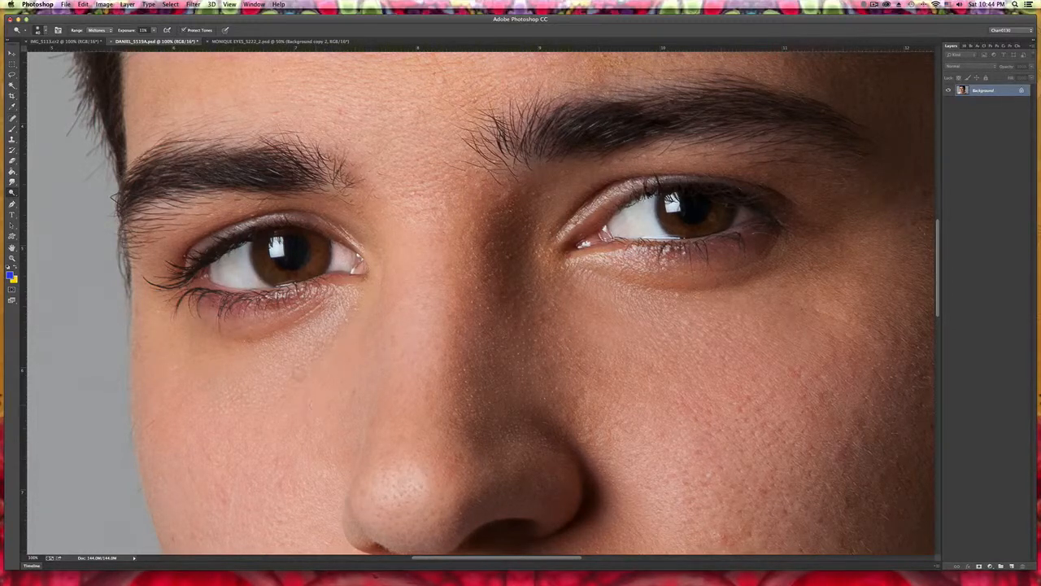
Step: Desaturate the white near the inner corner of the image-left eye using a greatly reduced Sponge brush
{"action": "left_click", "coordinate": [15, 196]}
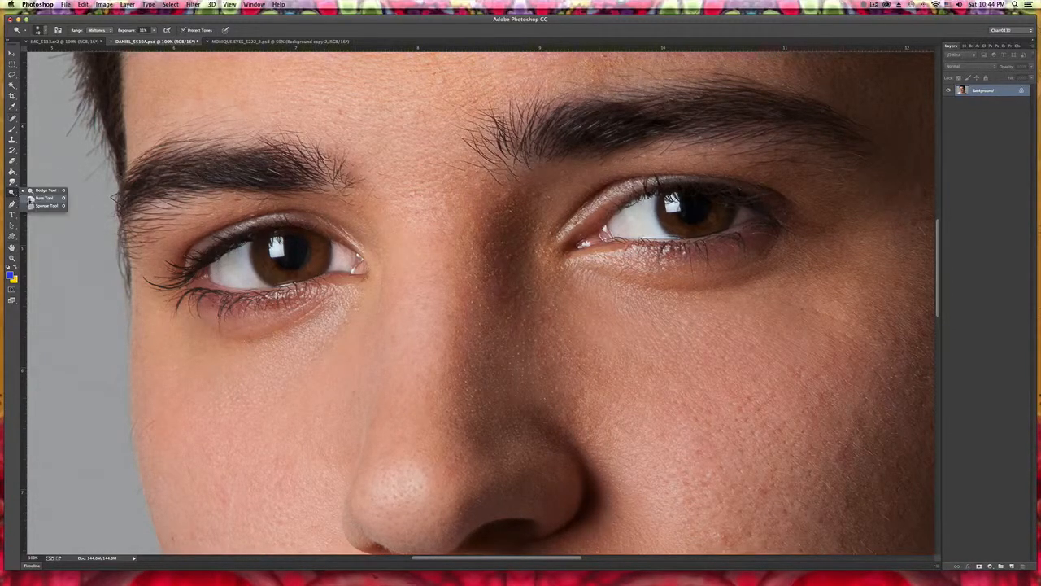
{"action": "left_click", "coordinate": [40, 210]}
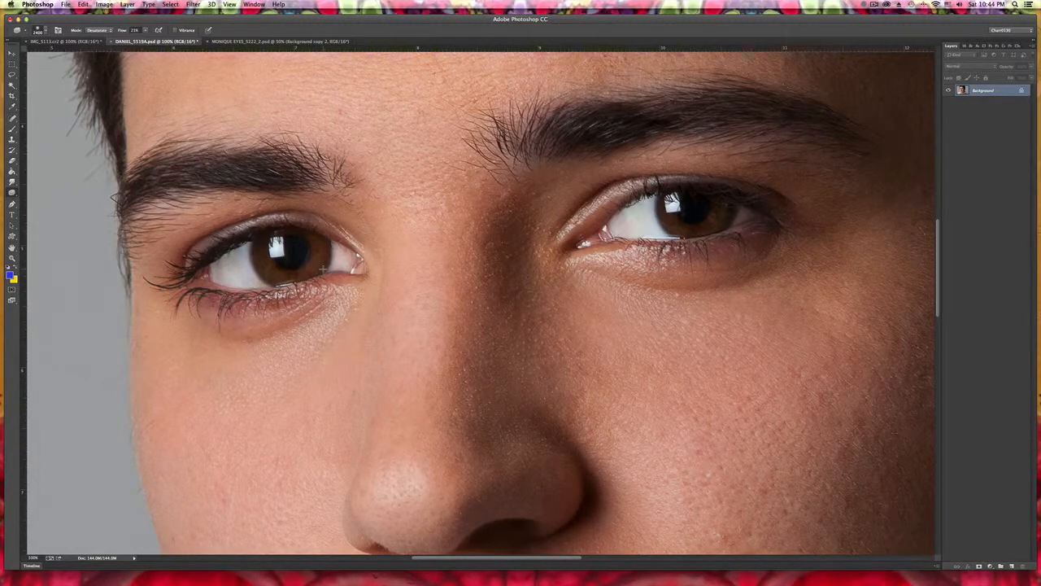
{"action": "key", "text": "bracketleft"}
{"action": "key", "text": "bracketleft"}
{"action": "key", "text": "bracketleft"}
{"action": "key", "text": "bracketleft"}
{"action": "key", "text": "bracketleft"}
{"action": "key", "text": "bracketleft"}
{"action": "key", "text": "bracketleft"}
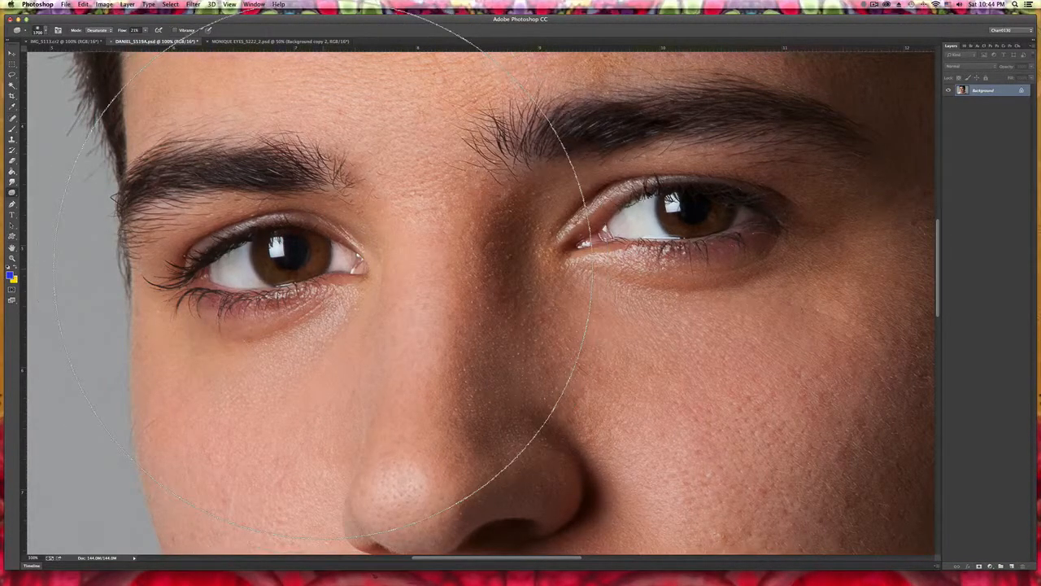
{"action": "key", "text": "bracketleft"}
{"action": "key", "text": "bracketleft"}
{"action": "key", "text": "bracketleft"}
{"action": "key", "text": "bracketleft"}
{"action": "key", "text": "bracketleft"}
{"action": "key", "text": "bracketleft"}
{"action": "key", "text": "bracketleft"}
{"action": "key", "text": "bracketleft"}
{"action": "key", "text": "bracketleft"}
{"action": "key", "text": "bracketleft"}
{"action": "key", "text": "bracketleft"}
{"action": "key", "text": "bracketleft"}
{"action": "key", "text": "bracketleft"}
{"action": "key", "text": "bracketleft"}
{"action": "key", "text": "bracketleft"}
{"action": "key", "text": "bracketleft"}
{"action": "key", "text": "bracketleft"}
{"action": "key", "text": "bracketleft"}
{"action": "key", "text": "bracketleft"}
{"action": "key", "text": "bracketleft"}
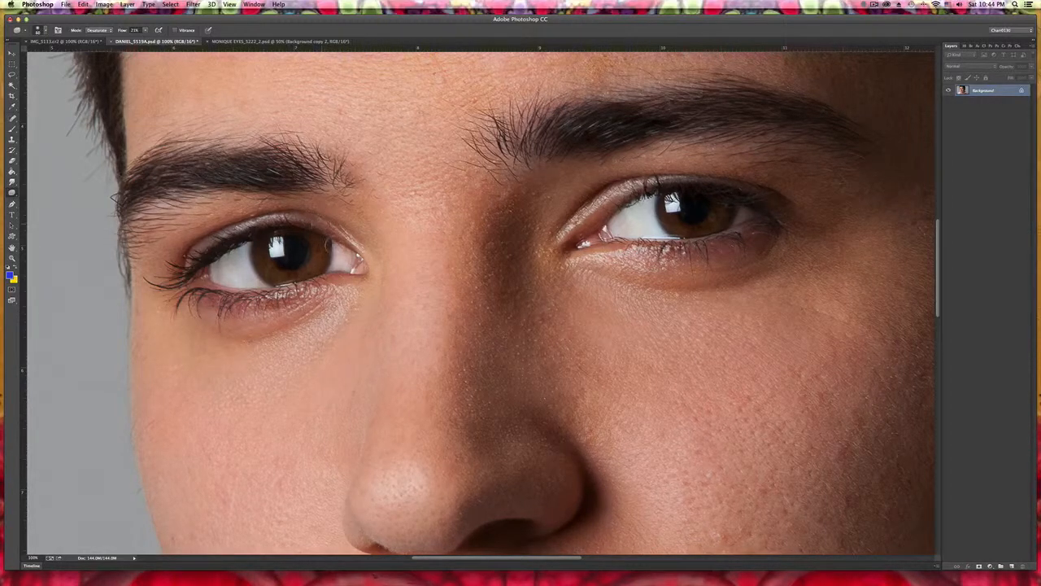
{"action": "left_click_drag", "start_coordinate": [343, 257], "coordinate": [344, 259]}
Step: Apply the Sponge tool in Saturate mode near the image-left eye's inner corner, leaving its mode on Saturate
{"action": "left_click", "coordinate": [99, 30]}
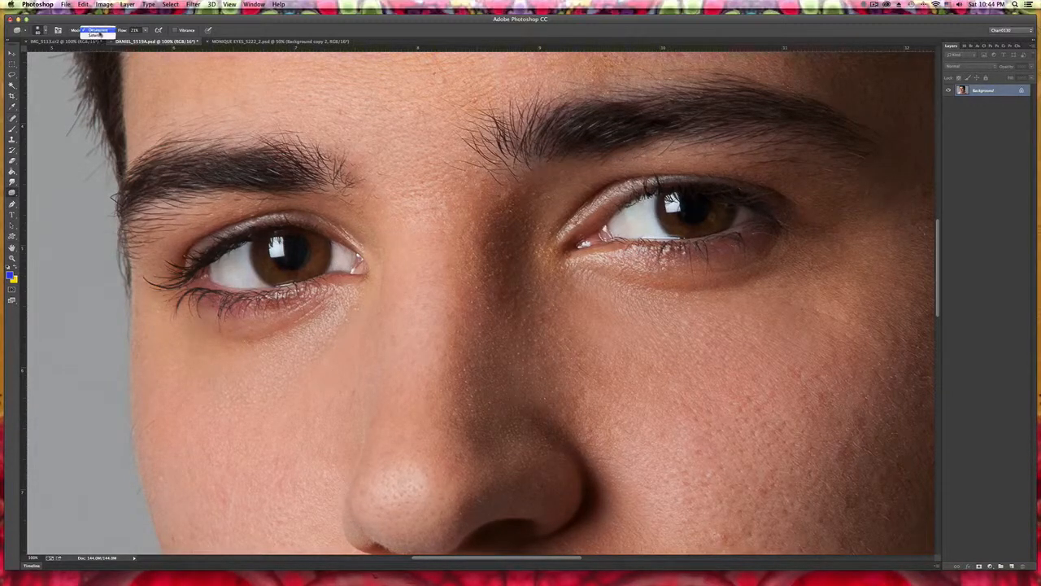
{"action": "left_click", "coordinate": [97, 37]}
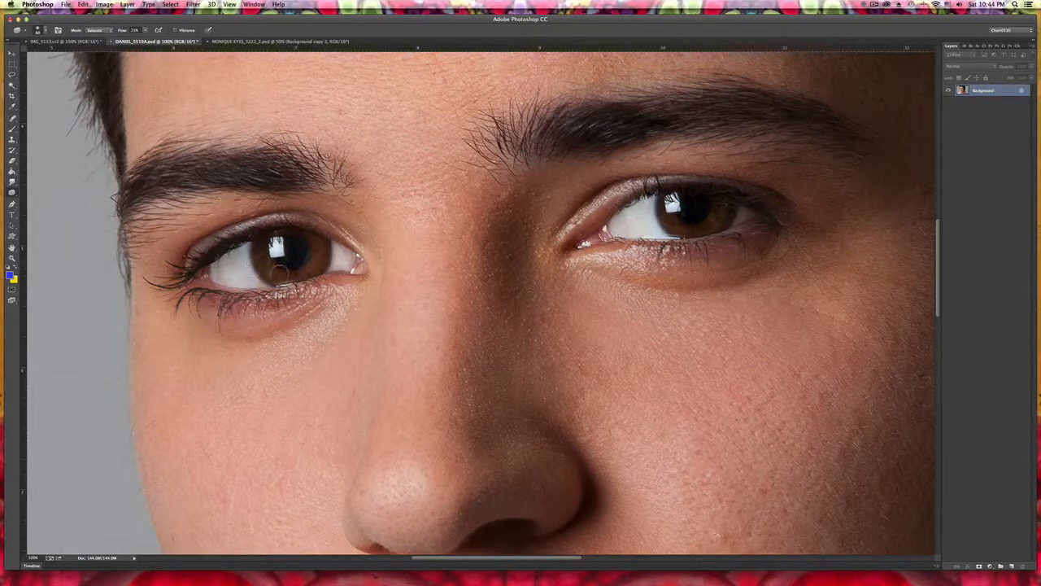
{"action": "left_click_drag", "start_coordinate": [344, 260], "coordinate": [343, 262]}
{"action": "left_click", "coordinate": [96, 30]}
{"action": "left_click", "coordinate": [96, 25]}
{"action": "left_click", "coordinate": [98, 30]}
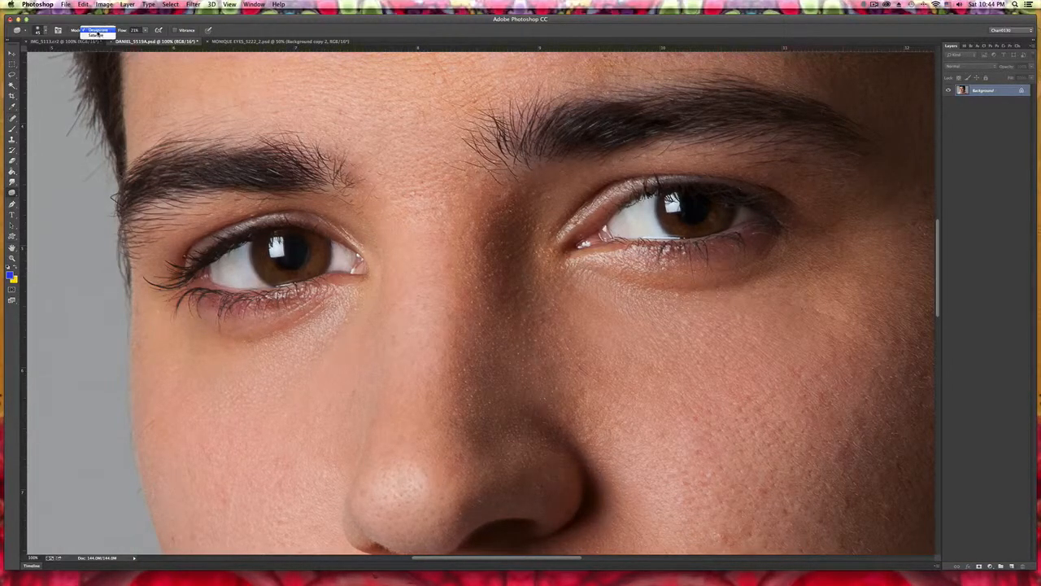
{"action": "left_click", "coordinate": [97, 41]}
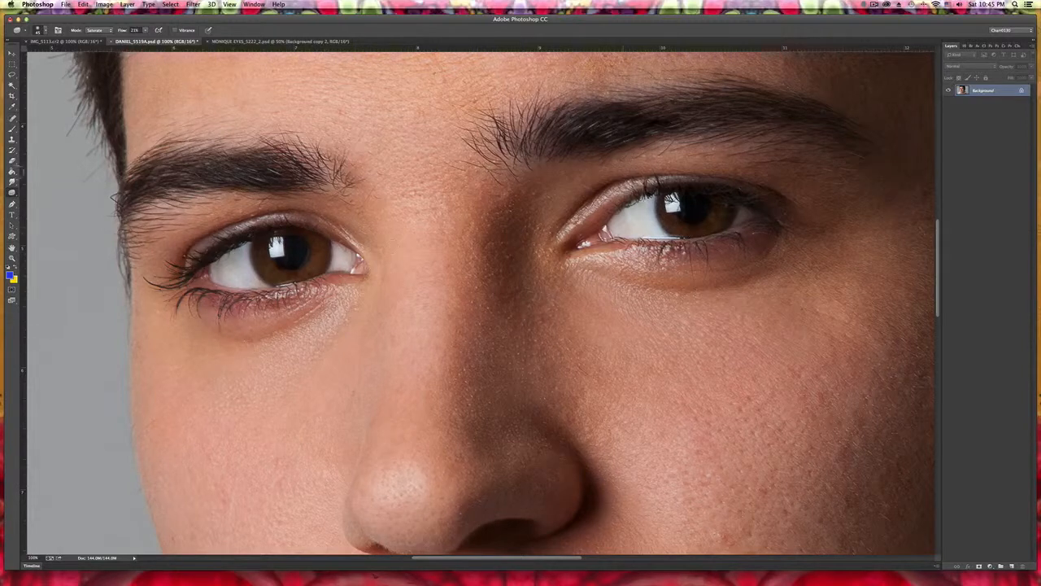
Step: Lighten the eyes with the Dodge tool and view the portrait at 50% zoom
{"action": "left_click", "coordinate": [11, 194]}
{"action": "left_click", "coordinate": [41, 198]}
{"action": "key", "text": "super+minus"}
{"action": "key", "text": "super+minus"}
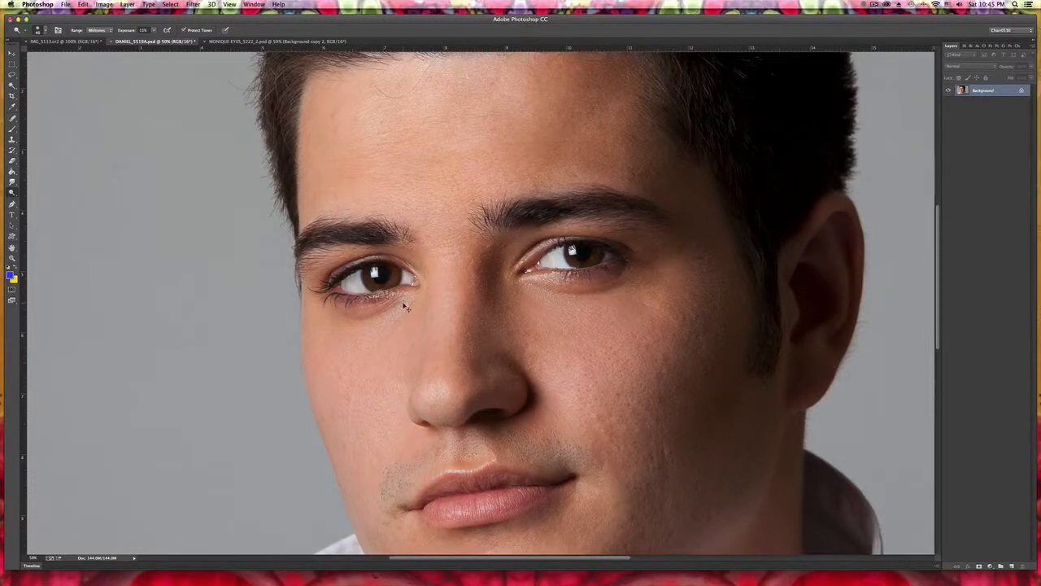
Step: Darken the outer rim of the image-left iris using the Burn tool with a smaller brush and adjusted exposure
{"action": "key", "text": "super+plus"}
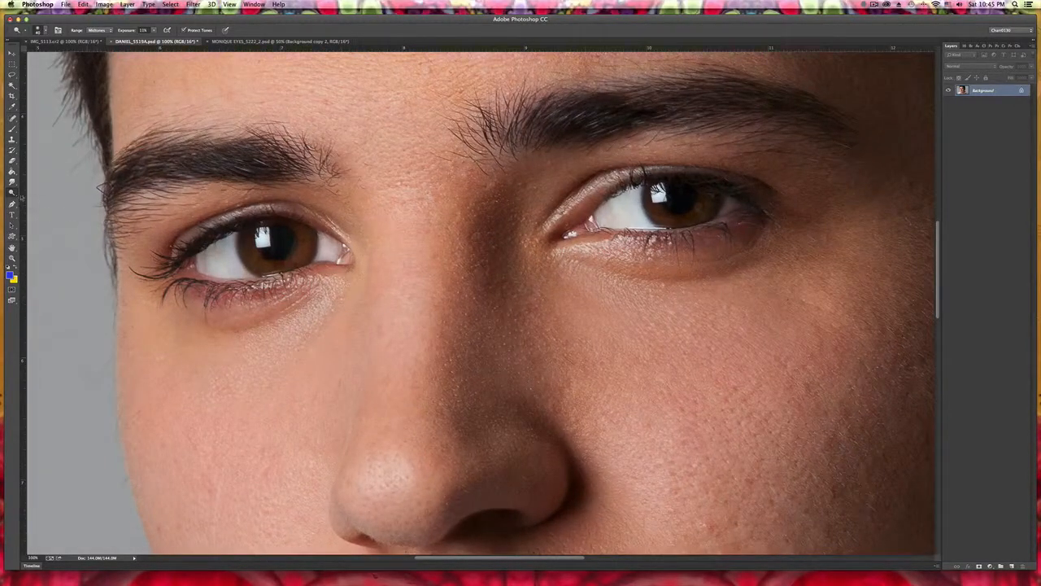
{"action": "left_click", "coordinate": [13, 194]}
{"action": "left_click", "coordinate": [29, 199]}
{"action": "key", "text": "bracketleft"}
{"action": "key", "text": "bracketleft"}
{"action": "key", "text": "bracketleft"}
{"action": "key", "text": "bracketleft"}
{"action": "key", "text": "bracketleft"}
{"action": "key", "text": "bracketleft"}
{"action": "key", "text": "bracketleft"}
{"action": "left_click", "coordinate": [154, 31]}
{"action": "left_click_drag", "start_coordinate": [157, 40], "coordinate": [161, 39]}
{"action": "left_click", "coordinate": [240, 233]}
{"action": "left_click_drag", "start_coordinate": [243, 260], "coordinate": [256, 273]}
Step: Deselect the eye whites and darken the rim of the image-right iris with the Burn tool
{"action": "left_click", "coordinate": [12, 74]}
{"action": "left_click", "coordinate": [42, 111]}
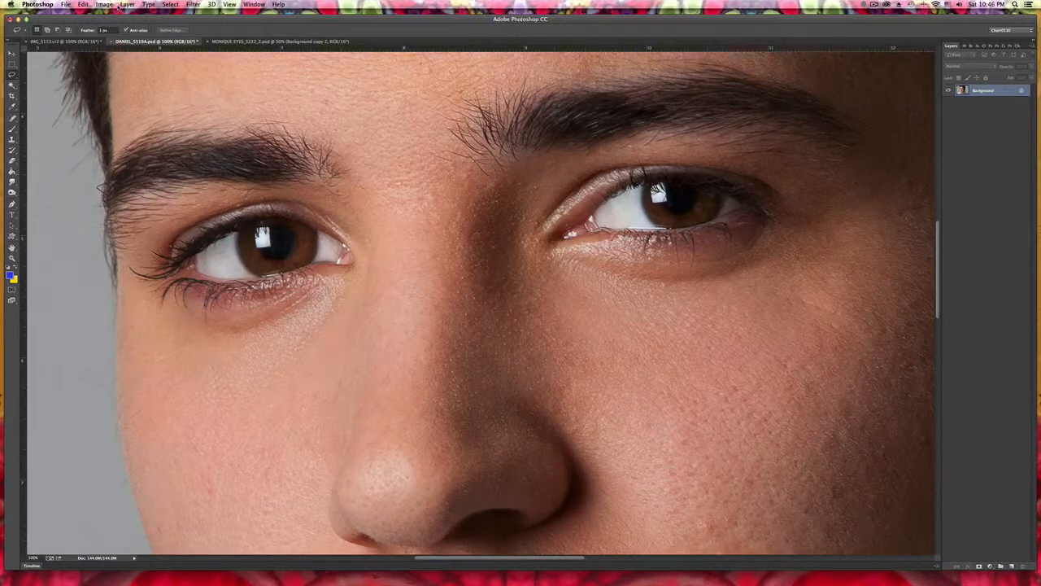
{"action": "left_click", "coordinate": [12, 128]}
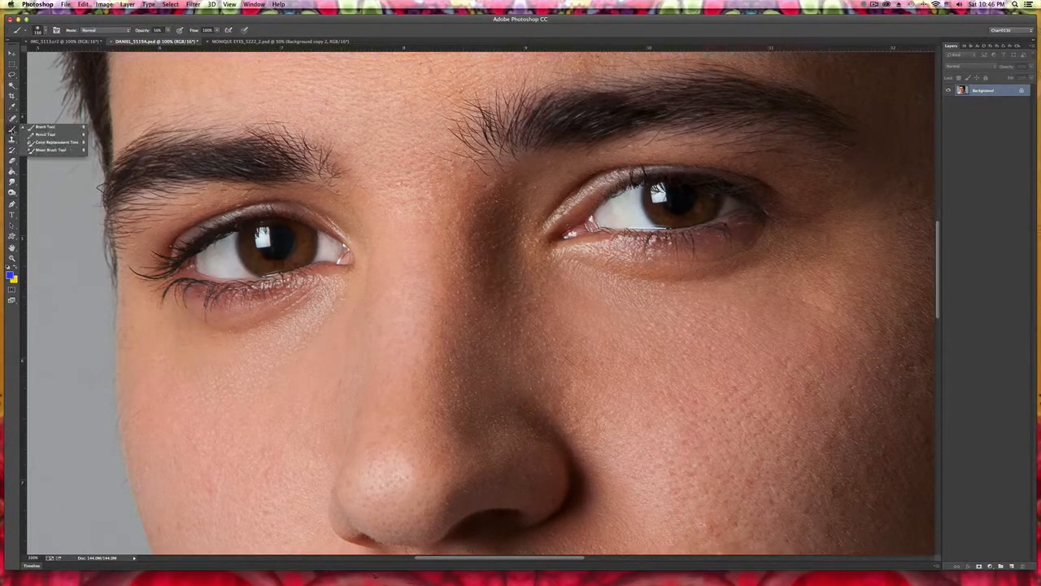
{"action": "left_click", "coordinate": [12, 193]}
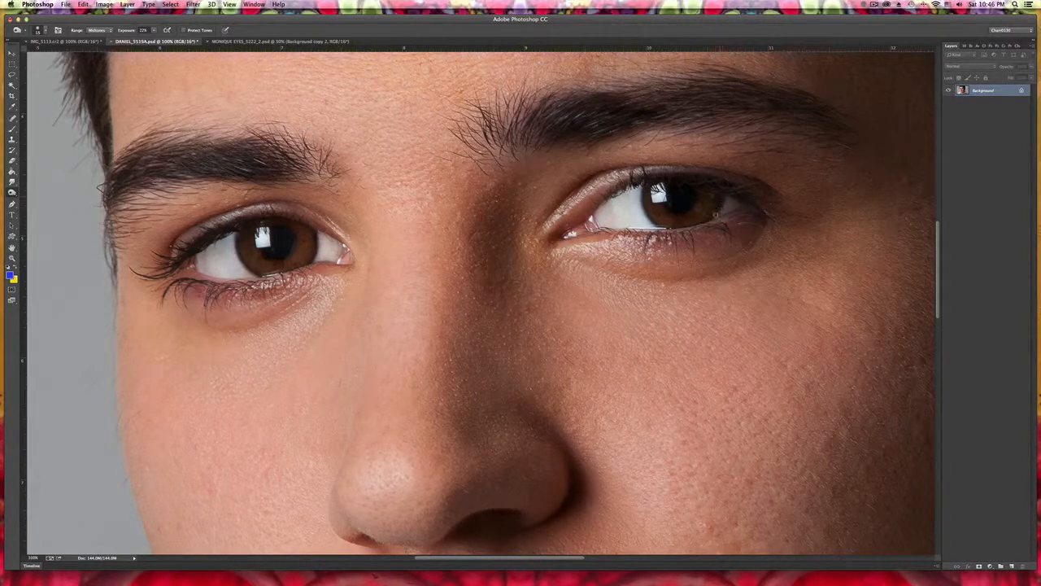
Step: Lighten the irises with the Dodge tool and boost their colour with the Sponge tool in Saturate mode
{"action": "left_click", "coordinate": [13, 193]}
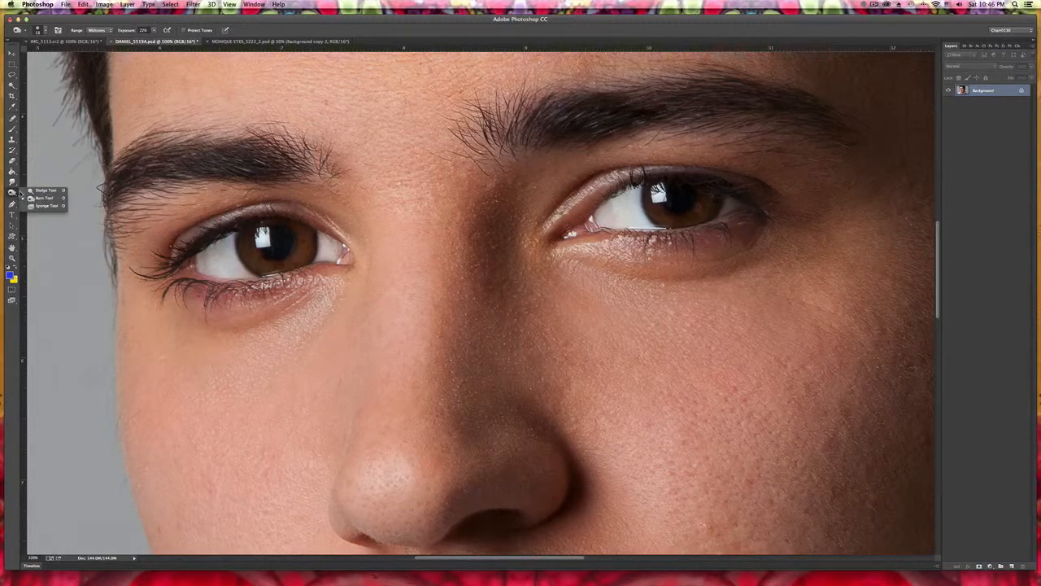
{"action": "left_click", "coordinate": [39, 191]}
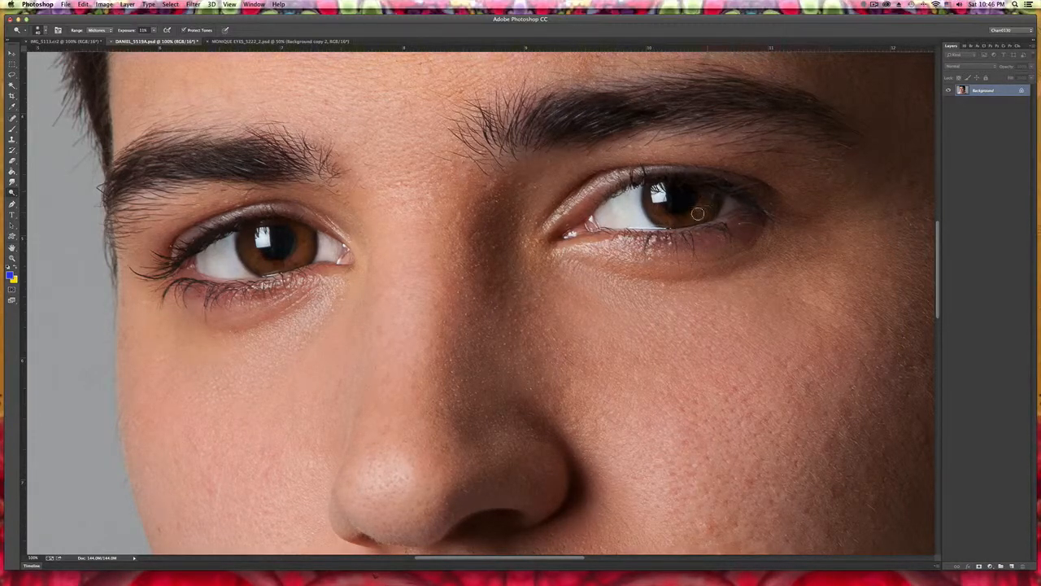
{"action": "left_click", "coordinate": [11, 191]}
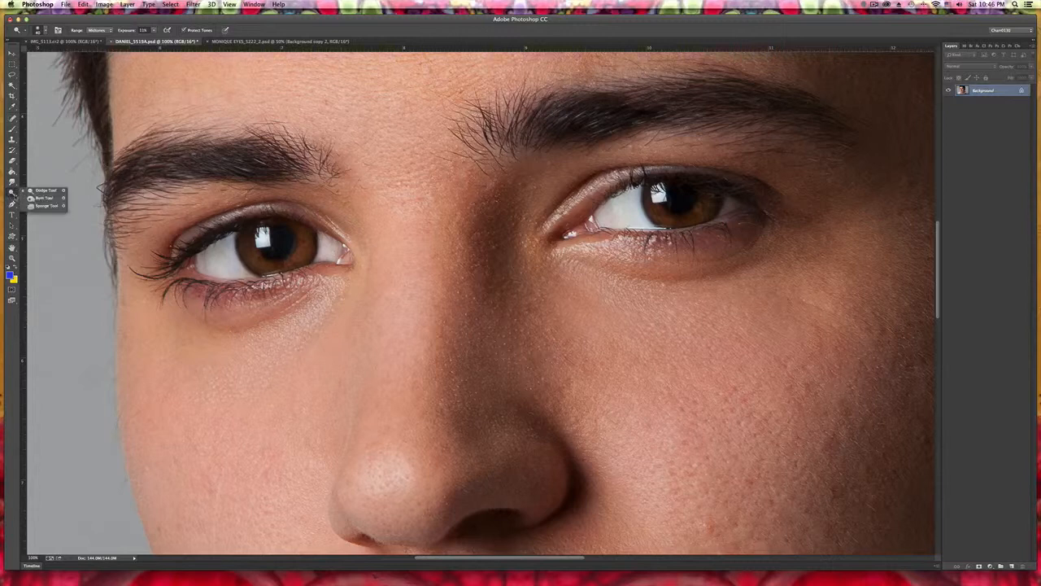
{"action": "left_click", "coordinate": [34, 205]}
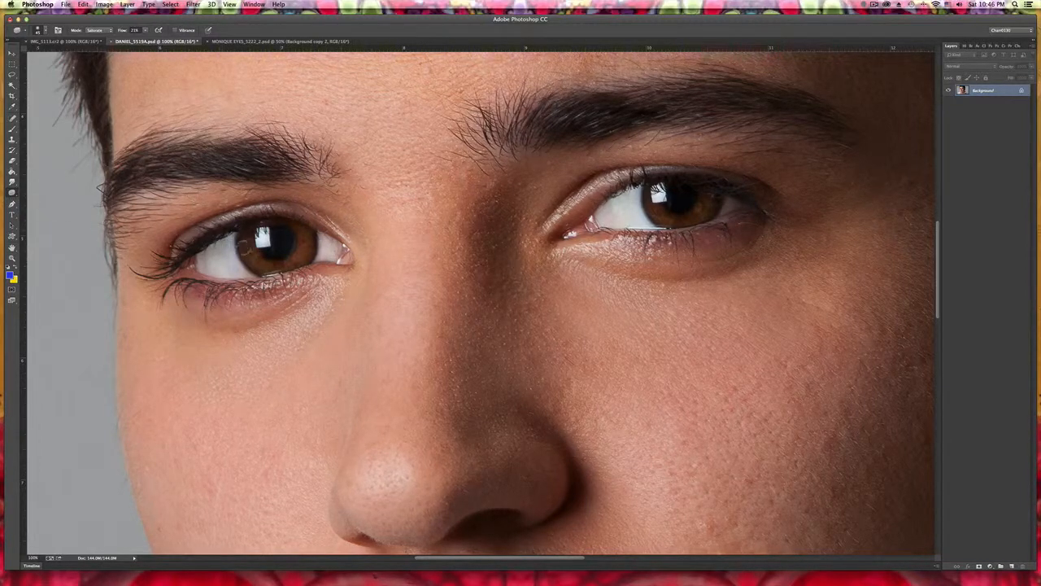
{"action": "mouse_move", "coordinate": [265, 262]}
{"action": "left_mouse_down"}
{"action": "mouse_move", "coordinate": [284, 264]}
{"action": "mouse_move", "coordinate": [300, 236]}
{"action": "mouse_move", "coordinate": [312, 239]}
{"action": "left_mouse_up"}
{"action": "key", "text": "super+0"}
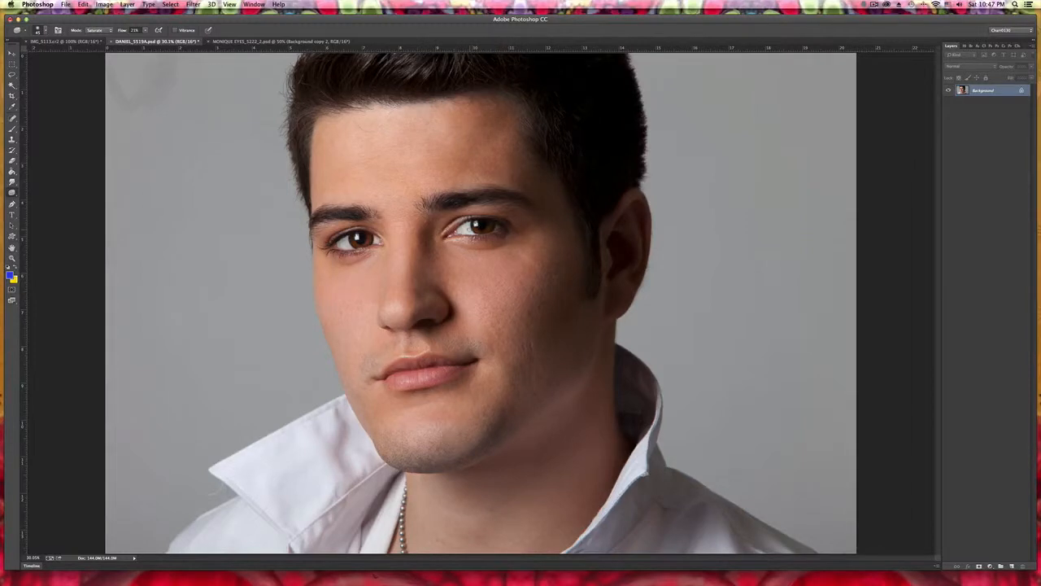
Step: Set the foreground colour to the near-black 08080d sampled from the image-right pupil
{"action": "key", "text": "super+plus"}
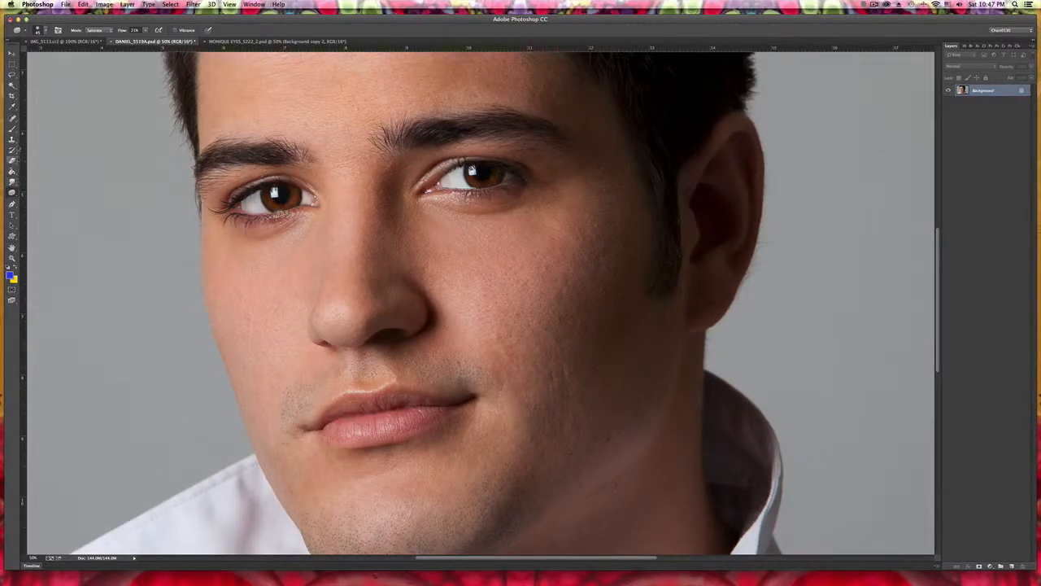
{"action": "left_click", "coordinate": [11, 277]}
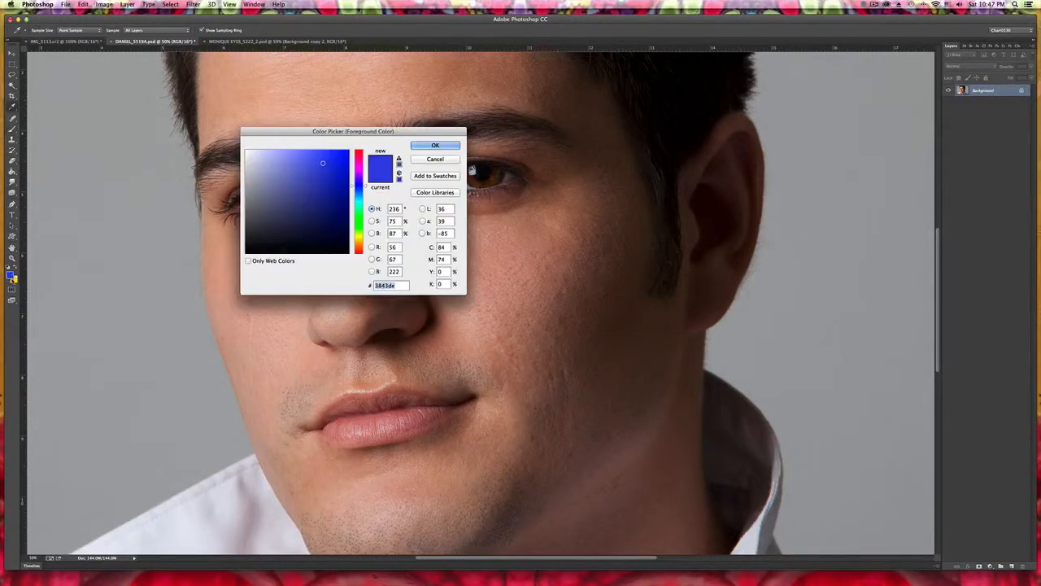
{"action": "left_click", "coordinate": [487, 174]}
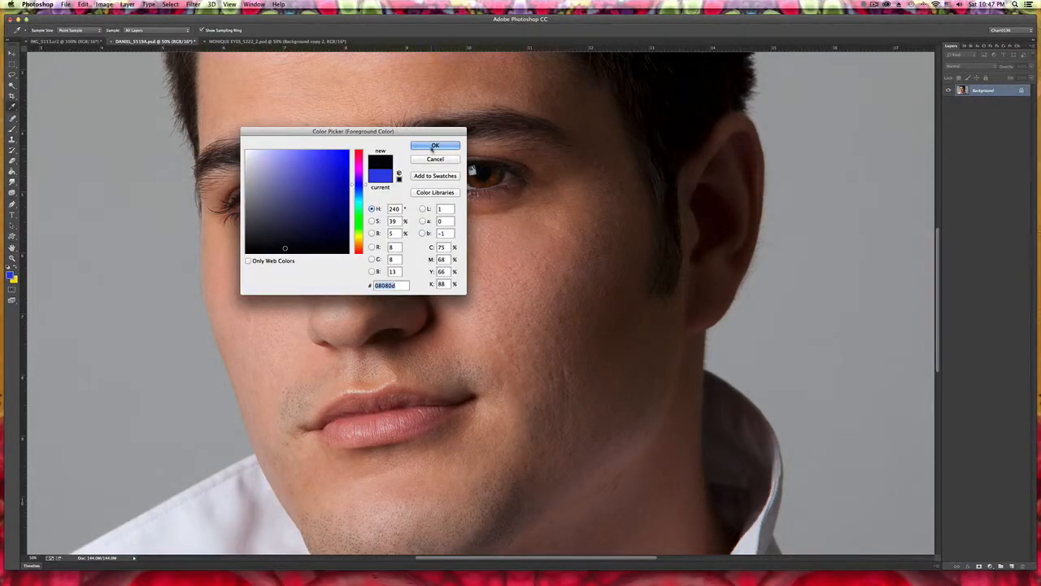
{"action": "left_click", "coordinate": [434, 146]}
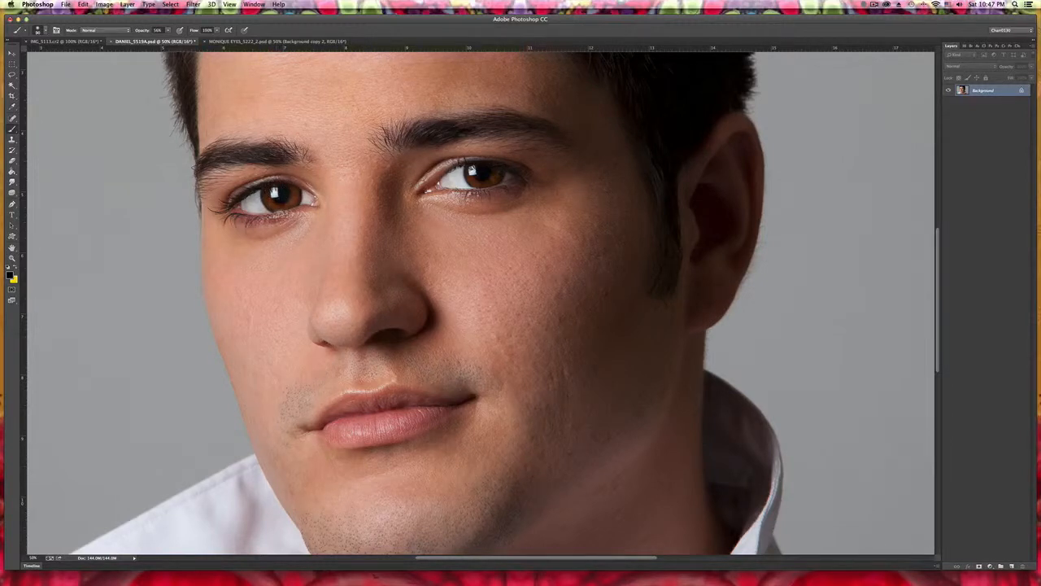
Step: Set the brush opacity to 100% and paint over the pupil and catchlight of the image-left eye
{"action": "left_click", "coordinate": [168, 30]}
{"action": "left_click_drag", "start_coordinate": [169, 39], "coordinate": [188, 39]}
{"action": "left_click", "coordinate": [278, 194]}
{"action": "left_click_drag", "start_coordinate": [278, 193], "coordinate": [275, 201]}
Step: Undo the black brush dot below the mouth and display the document's edit history
{"action": "key", "text": "super+minus"}
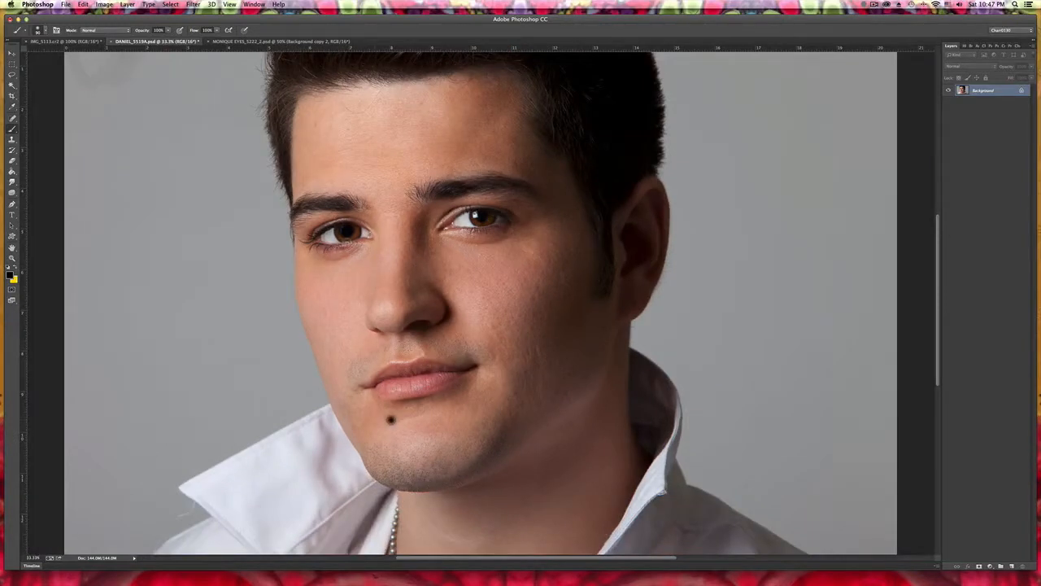
{"action": "key", "text": "super+z"}
{"action": "left_click", "coordinate": [965, 45]}
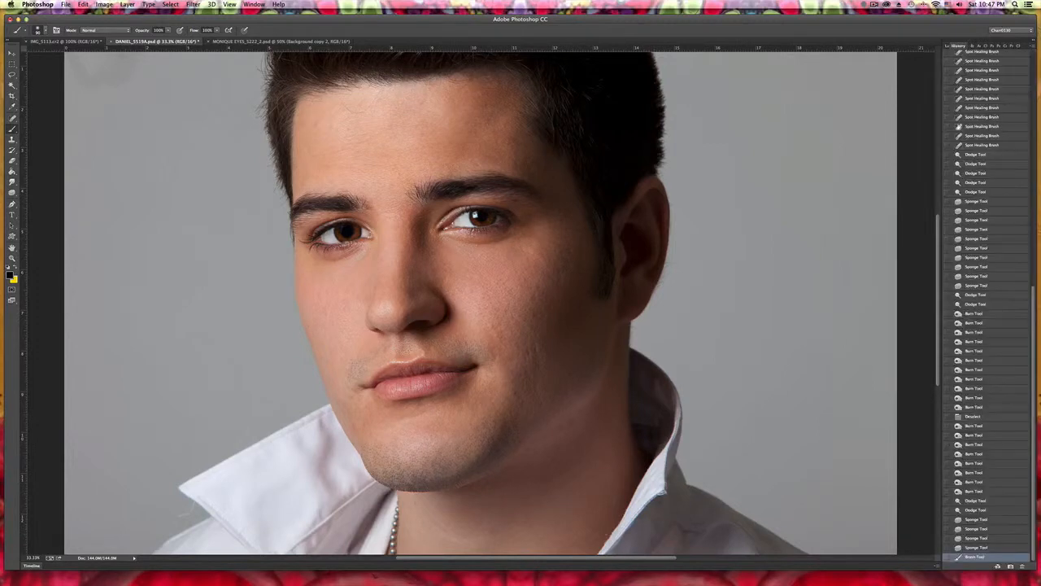
{"action": "left_click", "coordinate": [1021, 567]}
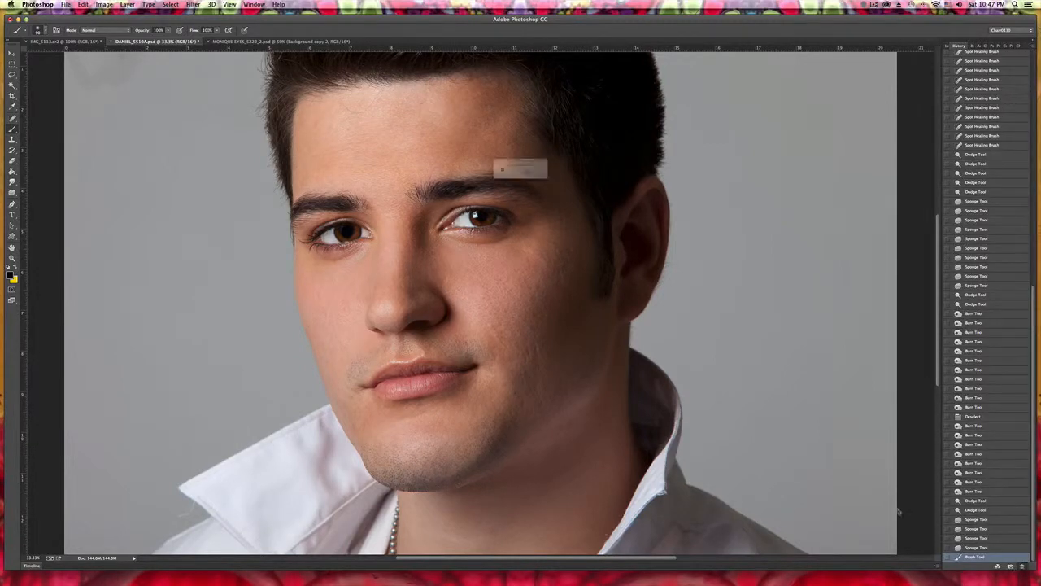
{"action": "left_click", "coordinate": [583, 187]}
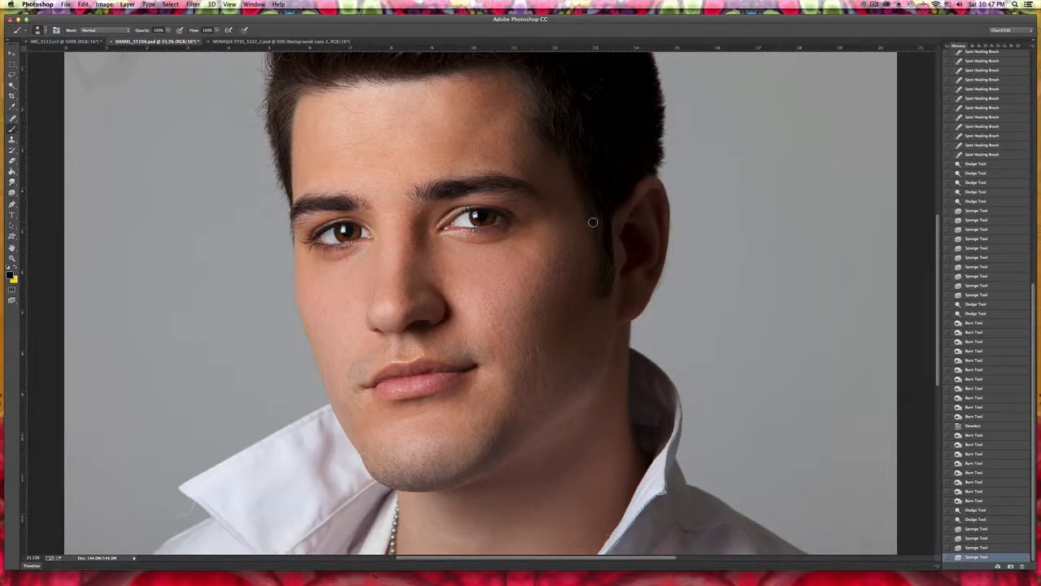
{"action": "key", "text": "super+z"}
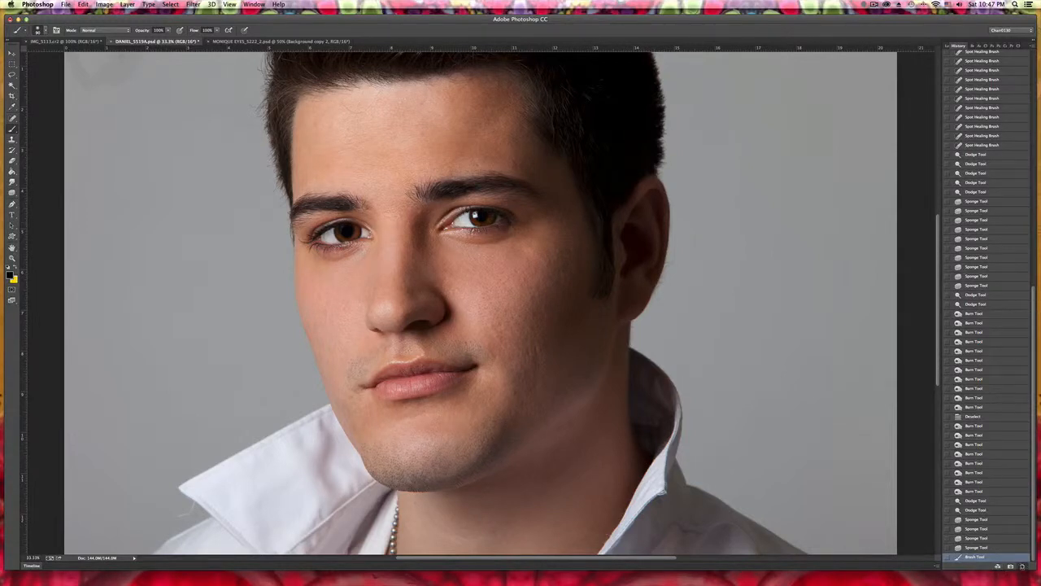
Step: Delete the last Brush Tool state from the male portrait's edit history
{"action": "left_click", "coordinate": [1022, 565]}
{"action": "left_click", "coordinate": [581, 188]}
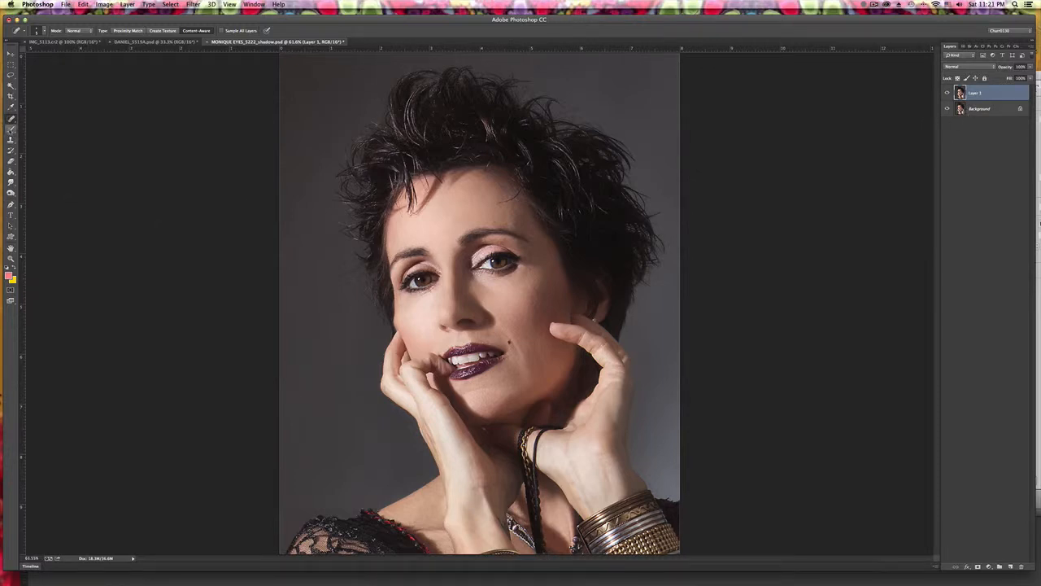
Step: Set up the Brush tool in Overlay mode at 8% opacity with a smaller tip for painting on Layer 1
{"action": "left_click", "coordinate": [10, 129]}
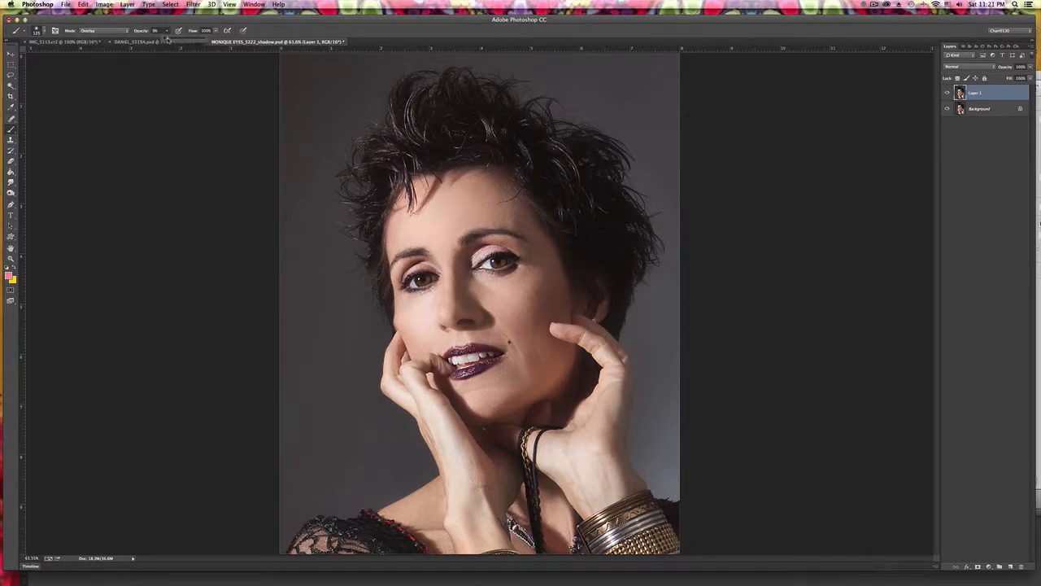
{"action": "left_click", "coordinate": [189, 88]}
{"action": "key", "text": "bracketleft"}
{"action": "key", "text": "bracketleft"}
{"action": "key", "text": "bracketleft"}
Step: Set the foreground colour to soft green 92cba3 and paint it over both upper eyelids as eyeshadow
{"action": "left_click", "coordinate": [10, 277]}
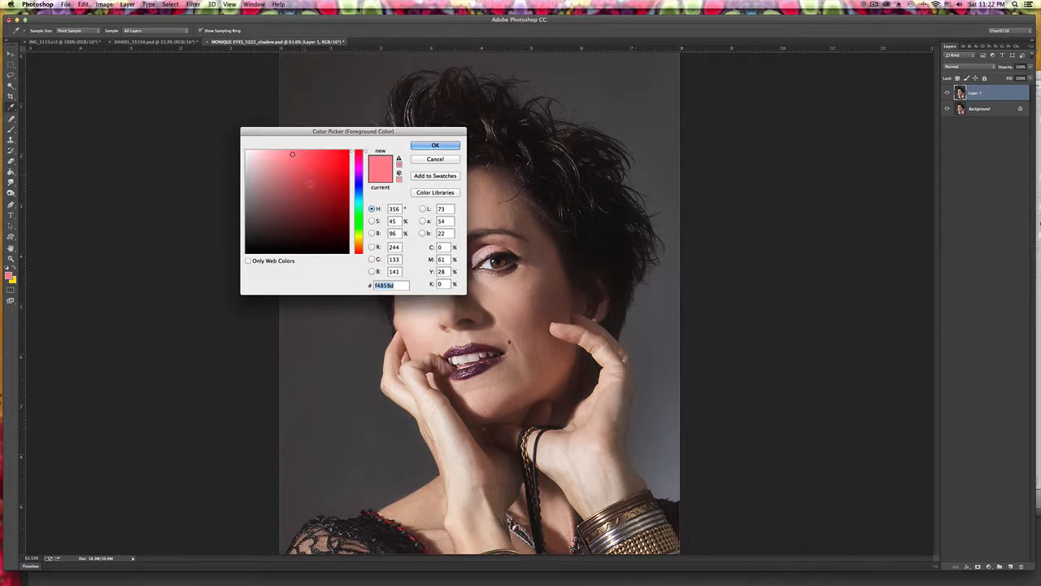
{"action": "mouse_move", "coordinate": [359, 207]}
{"action": "left_mouse_down"}
{"action": "mouse_move", "coordinate": [358, 192]}
{"action": "mouse_move", "coordinate": [360, 215]}
{"action": "left_mouse_up"}
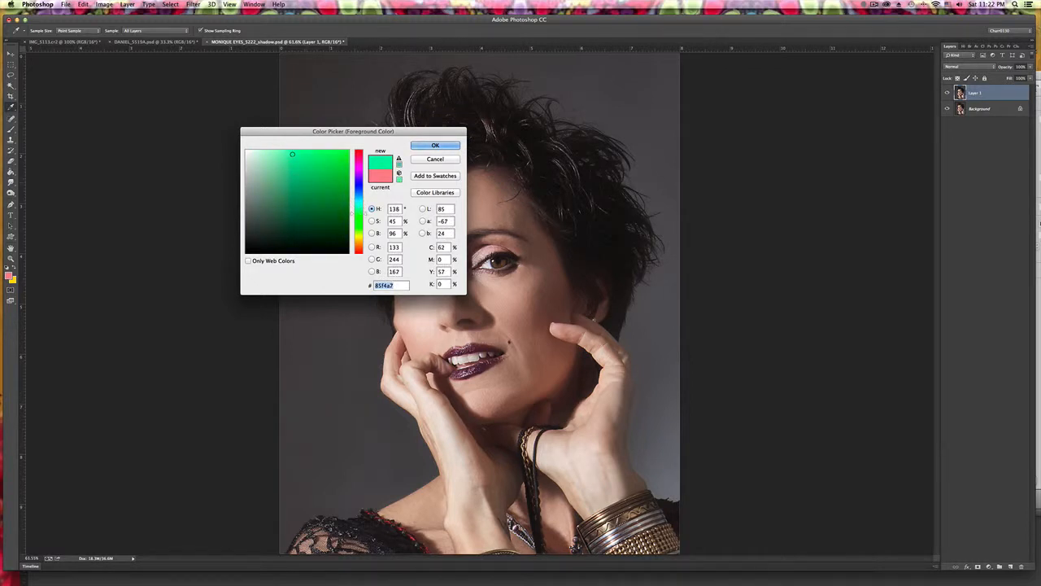
{"action": "left_click", "coordinate": [282, 175]}
{"action": "left_click_drag", "start_coordinate": [282, 175], "coordinate": [273, 171]}
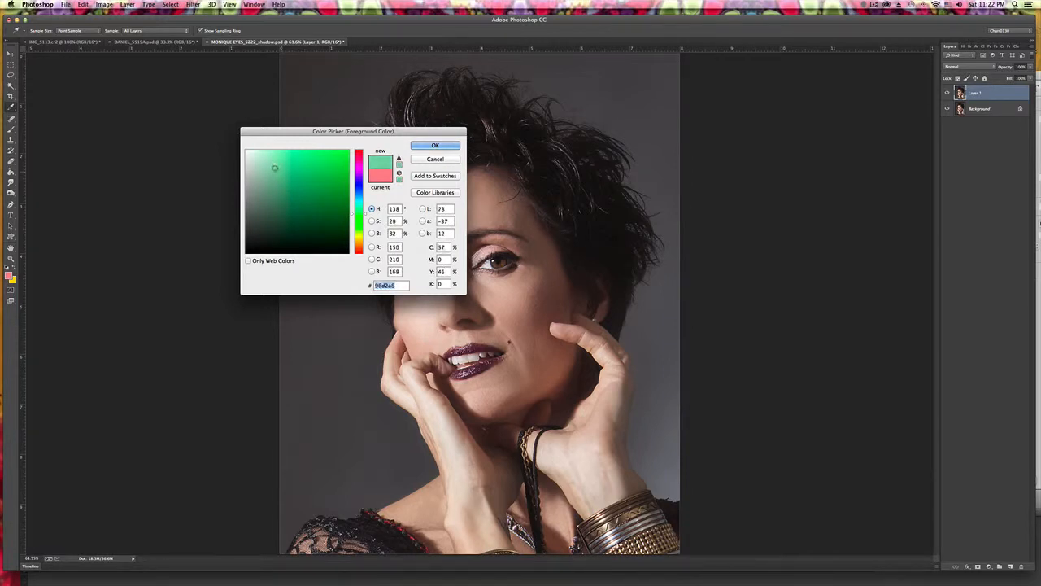
{"action": "left_click", "coordinate": [435, 145]}
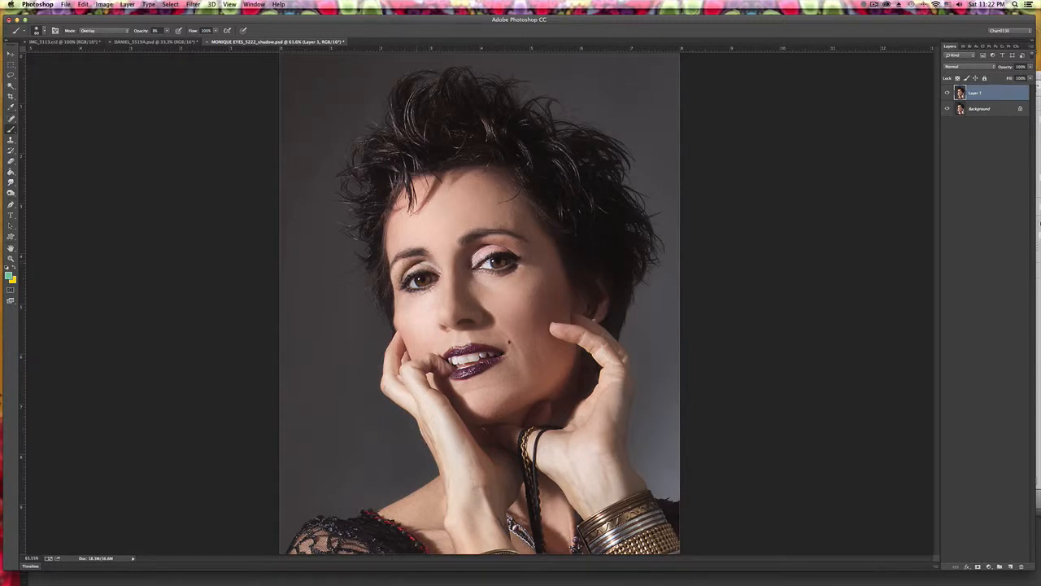
{"action": "left_click_drag", "start_coordinate": [400, 271], "coordinate": [413, 265]}
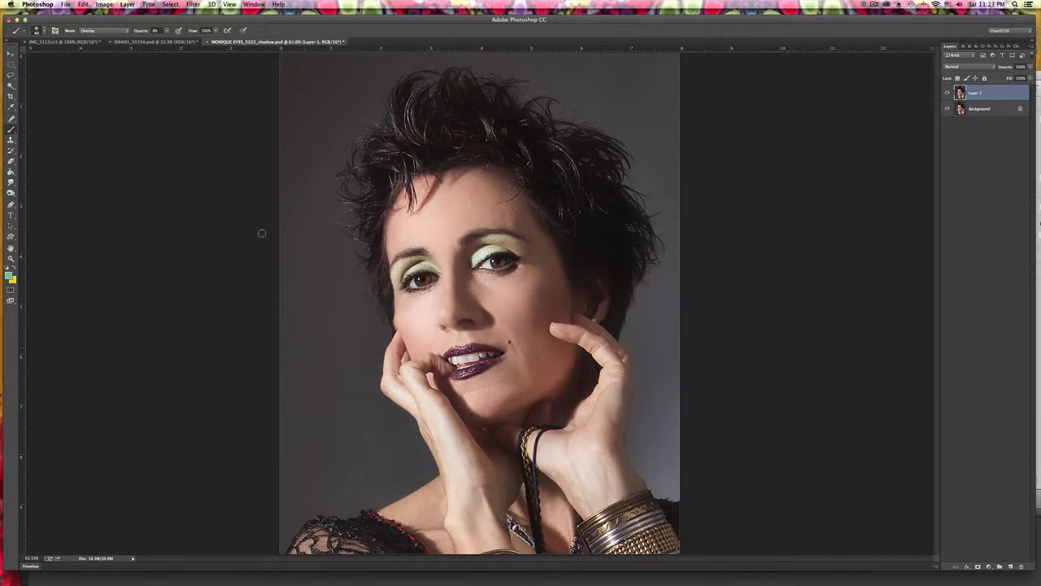
Step: Set the foreground colour to light magenta-pink fda1f1 and paint it over the woman's lips
{"action": "left_click", "coordinate": [9, 279]}
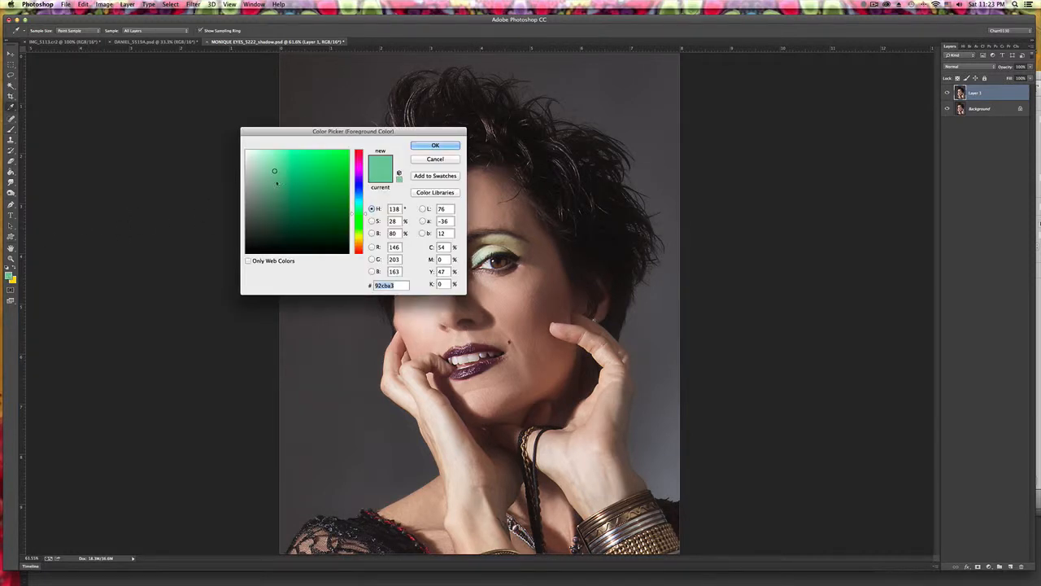
{"action": "left_click", "coordinate": [358, 165]}
{"action": "left_click_drag", "start_coordinate": [301, 166], "coordinate": [279, 152]}
{"action": "left_click", "coordinate": [435, 145]}
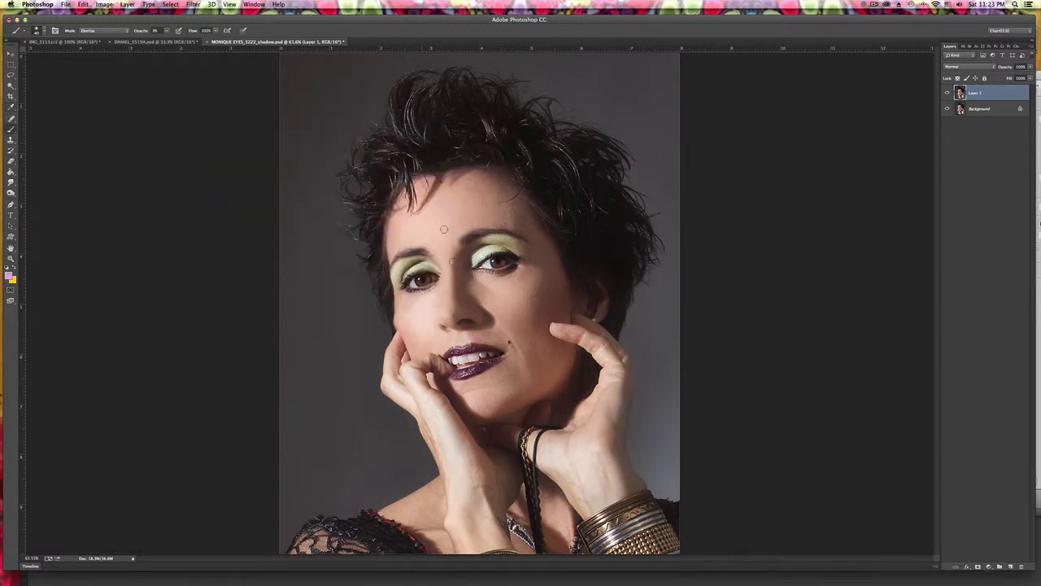
{"action": "mouse_move", "coordinate": [474, 349]}
{"action": "left_mouse_down"}
{"action": "mouse_move", "coordinate": [497, 352]}
{"action": "mouse_move", "coordinate": [448, 355]}
{"action": "mouse_move", "coordinate": [461, 375]}
{"action": "mouse_move", "coordinate": [500, 360]}
{"action": "mouse_move", "coordinate": [459, 351]}
{"action": "left_mouse_up"}
Step: Set the foreground colour to soft pink fda1b2 and add blush to the cheeks with a larger brush, reducing its size for smaller areas
{"action": "key", "text": "bracketright"}
{"action": "key", "text": "bracketright"}
{"action": "key", "text": "bracketright"}
{"action": "key", "text": "bracketright"}
{"action": "key", "text": "bracketright"}
{"action": "key", "text": "bracketright"}
{"action": "key", "text": "bracketright"}
{"action": "key", "text": "bracketright"}
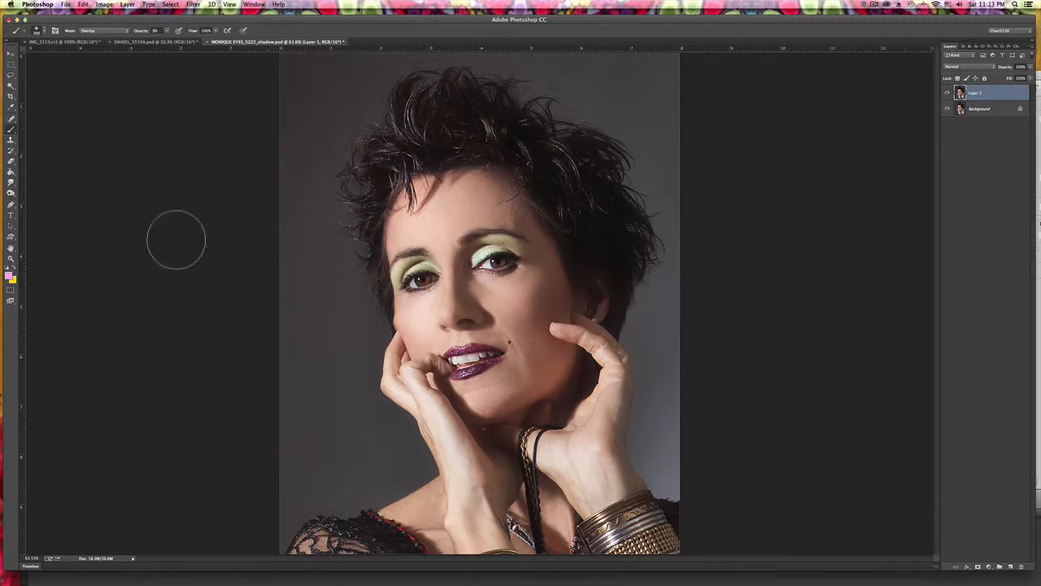
{"action": "left_click", "coordinate": [8, 276]}
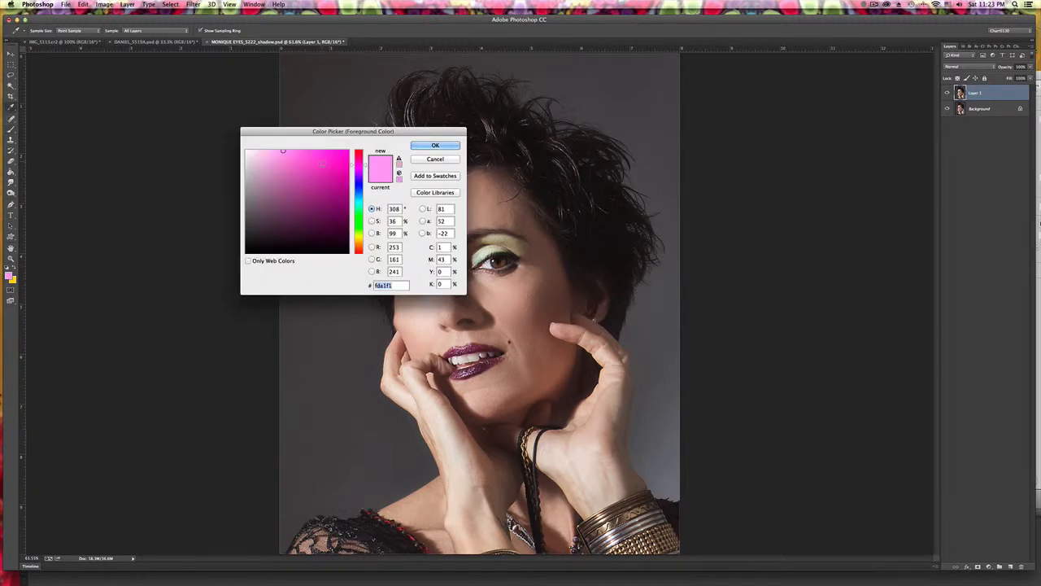
{"action": "left_click_drag", "start_coordinate": [363, 165], "coordinate": [364, 153]}
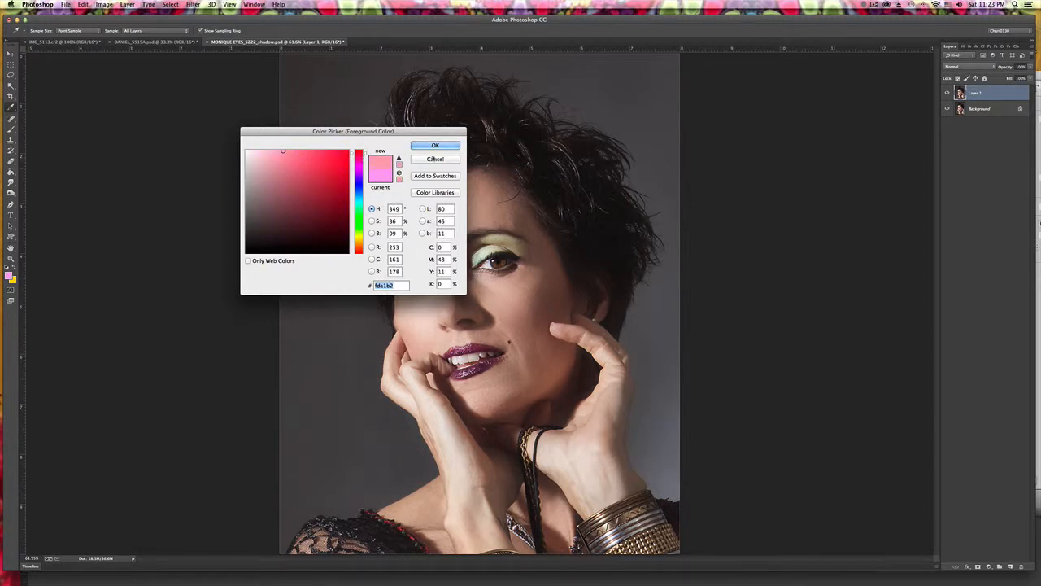
{"action": "left_click", "coordinate": [435, 146]}
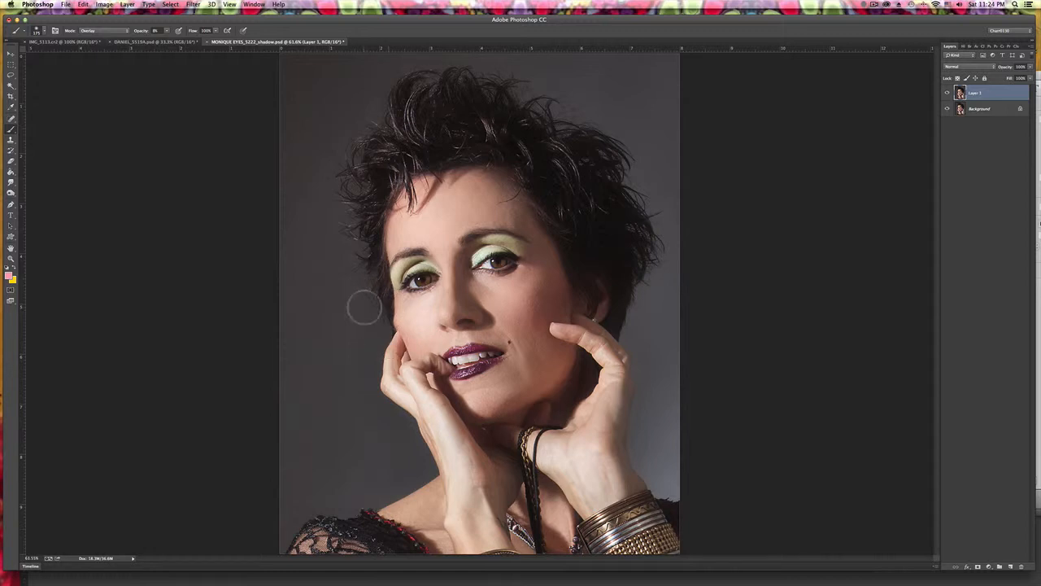
{"action": "key", "text": "bracketleft"}
{"action": "key", "text": "bracketleft"}
{"action": "key", "text": "bracketleft"}
{"action": "key", "text": "bracketleft"}
Step: Toggle the visibility of Layer 1 several times to compare the painted makeup with the original portrait, leaving the layer shown
{"action": "left_click", "coordinate": [947, 95]}
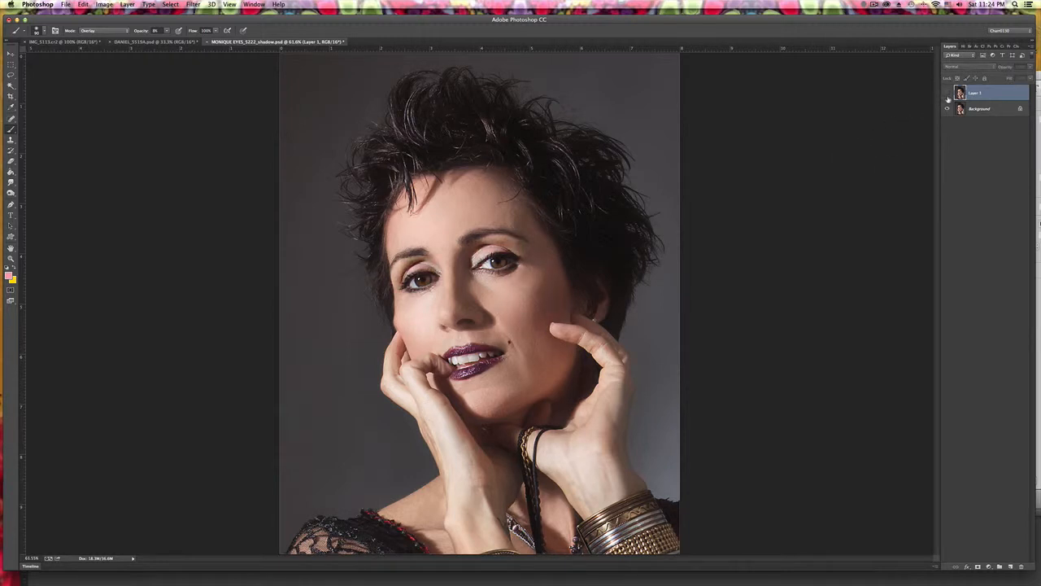
{"action": "left_click", "coordinate": [947, 95]}
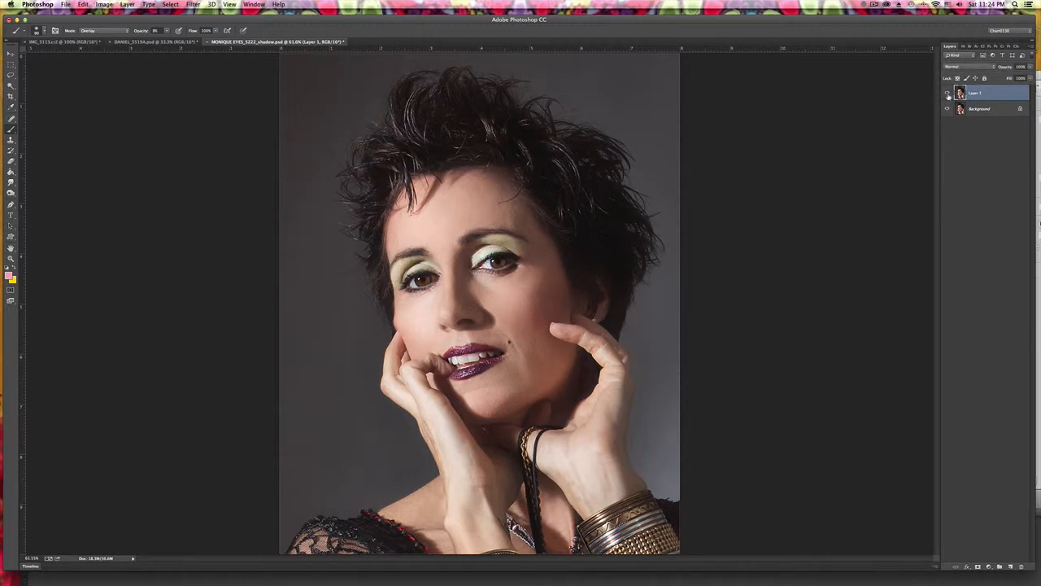
{"action": "left_click", "coordinate": [947, 94]}
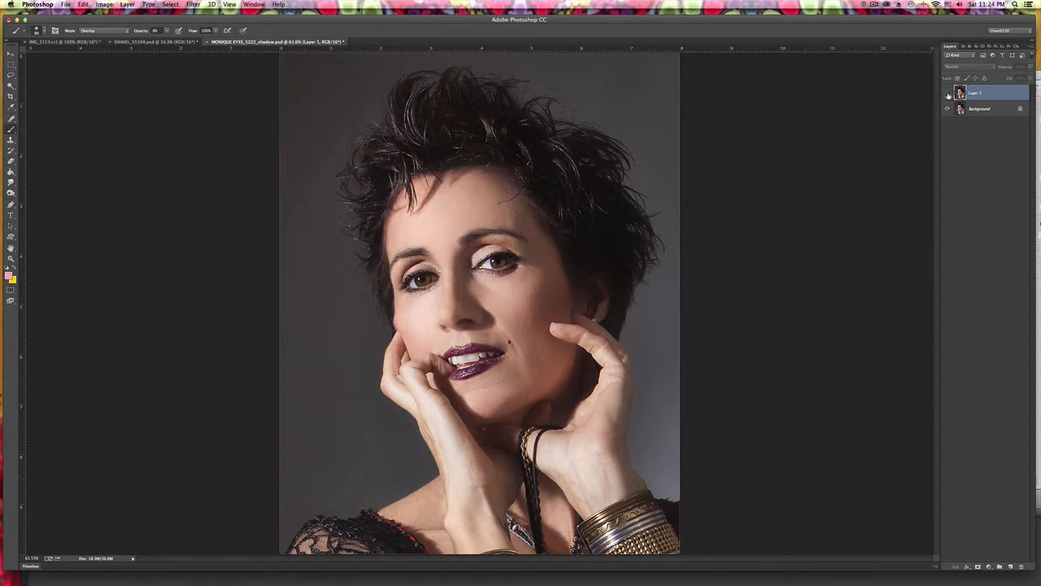
{"action": "left_click", "coordinate": [947, 94]}
{"action": "left_click", "coordinate": [948, 94]}
{"action": "left_click", "coordinate": [947, 95]}
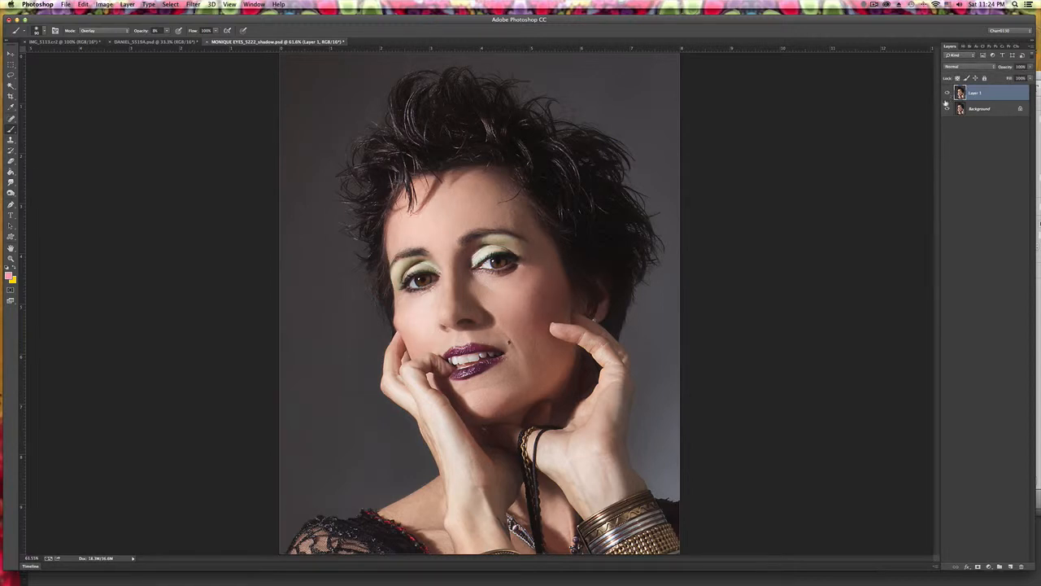